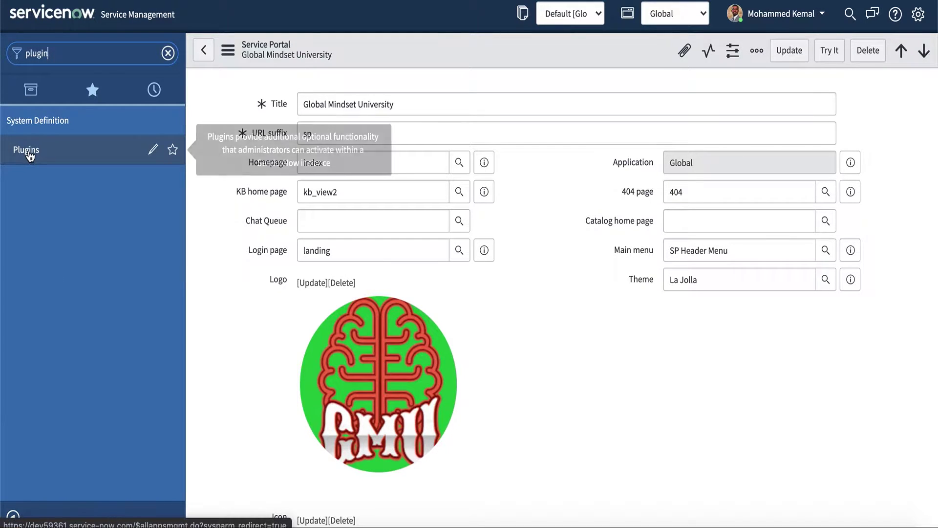
Open the Plugins list and search it for "agile - scaled agile"
click(22, 151)
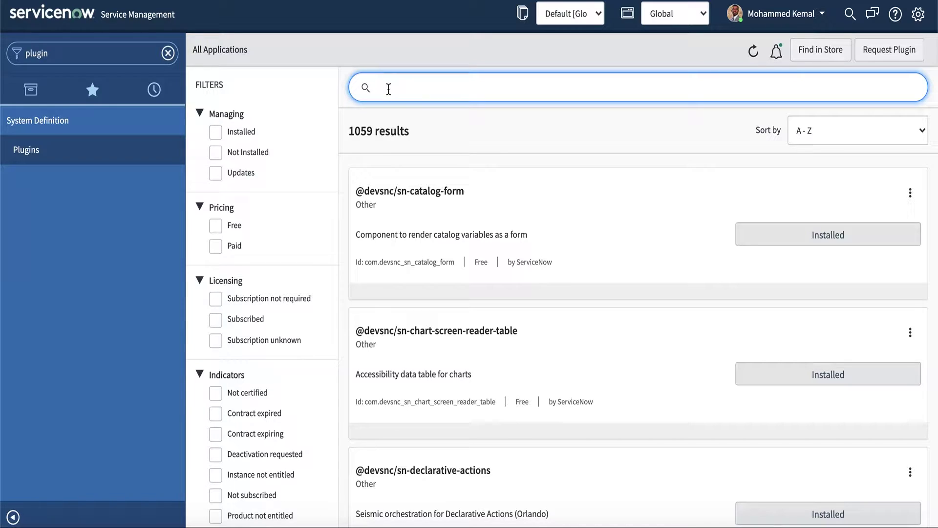
text(agile -)
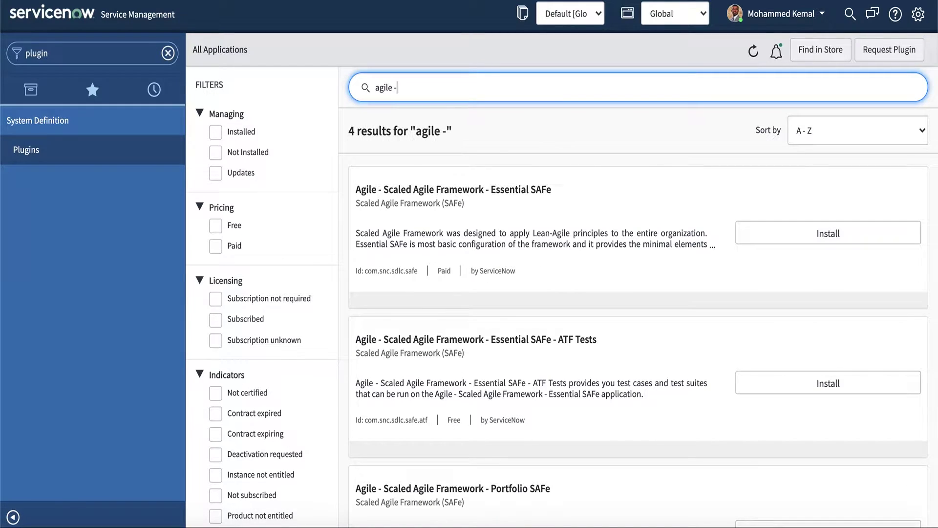
text( sa)
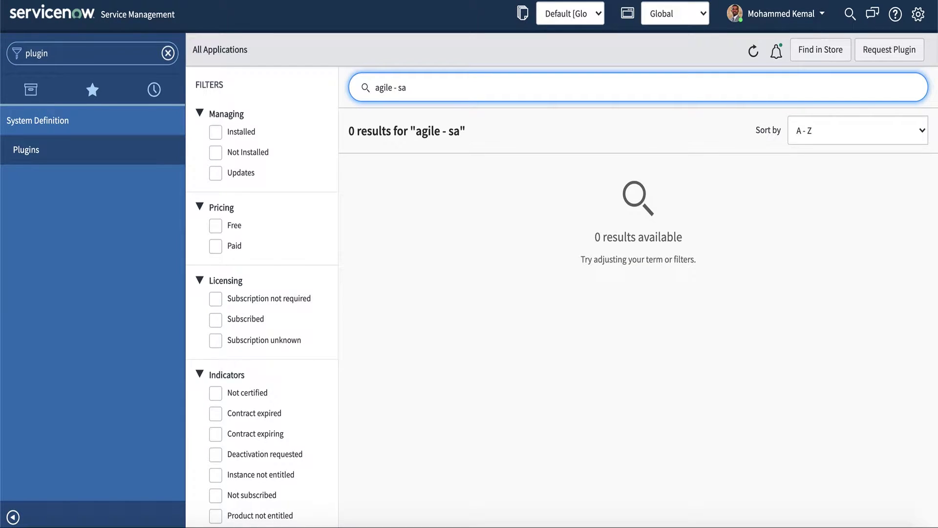
key(BackSpace)
text(caled)
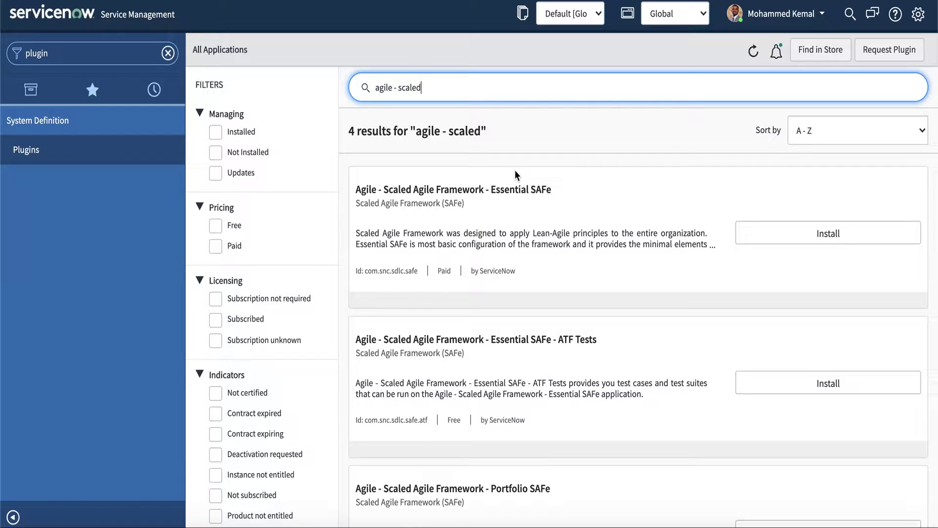
text(agile)
Install the Agile - Scaled Agile Framework - Portfolio SAFe plugin with the load demo data option, and activate it
scroll(452, 332, down, 5)
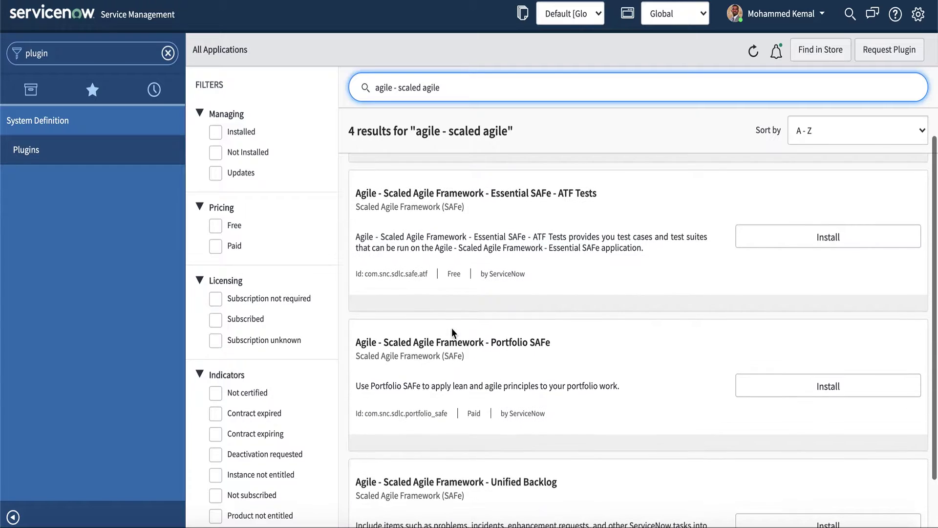
scroll(452, 332, up, 4)
scroll(452, 328, up, 2)
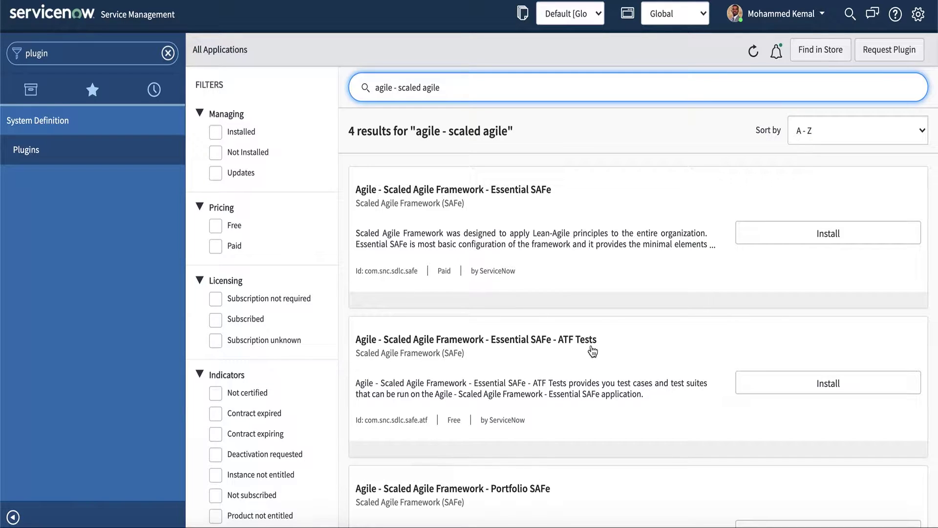
scroll(558, 373, down, 2)
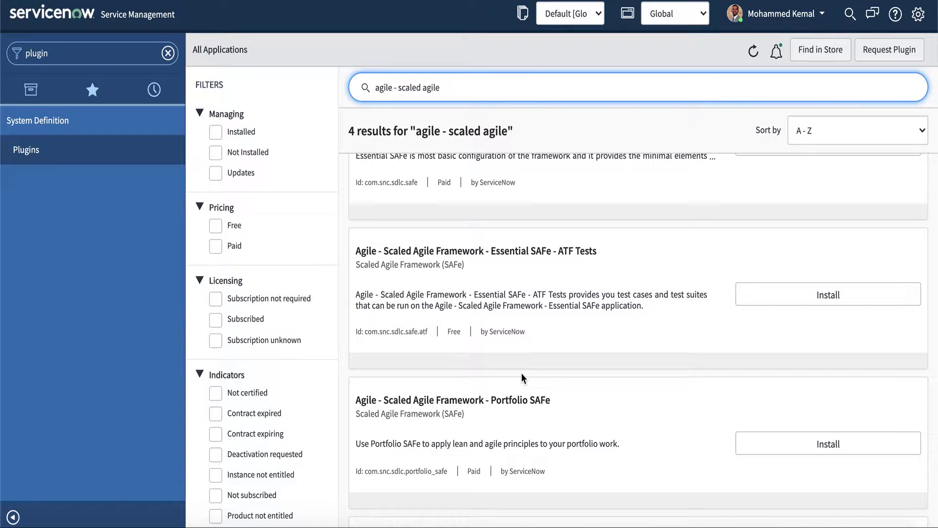
scroll(503, 402, down, 1)
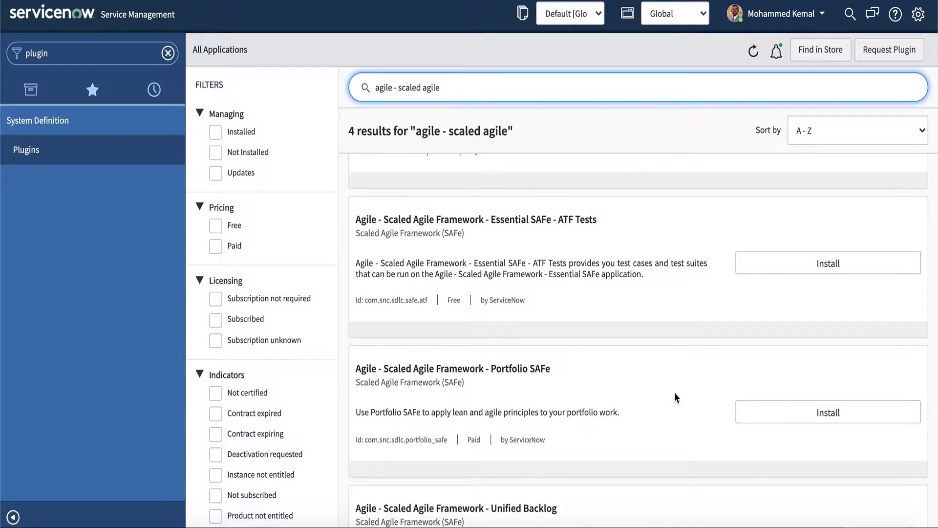
scroll(447, 408, down, 1)
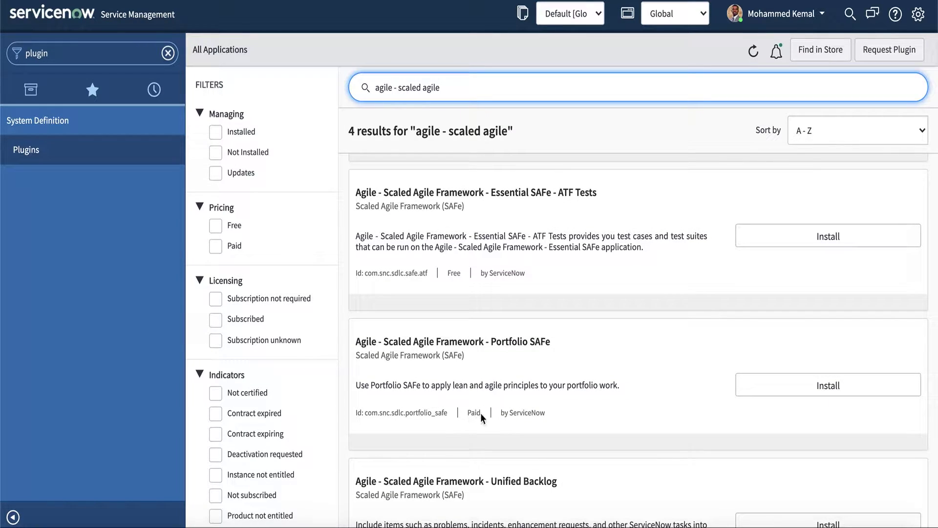
click(768, 388)
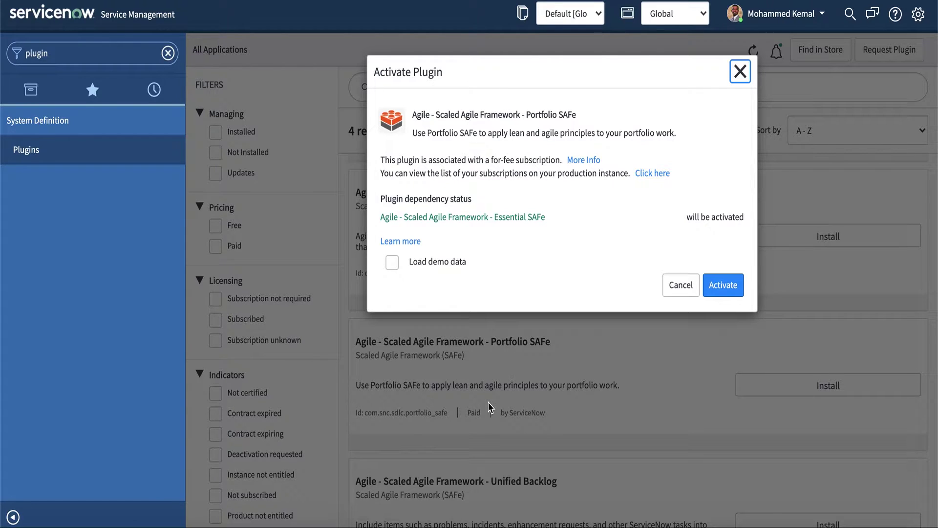
click(394, 265)
click(723, 285)
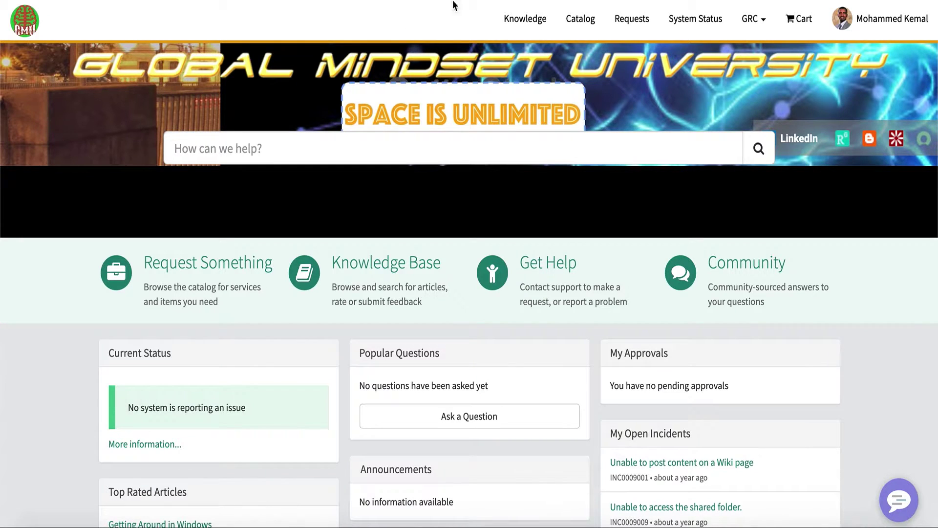
Search Google for "global mindset university" in a new incognito browser window and open its YouTube channel
key(super+shift+n)
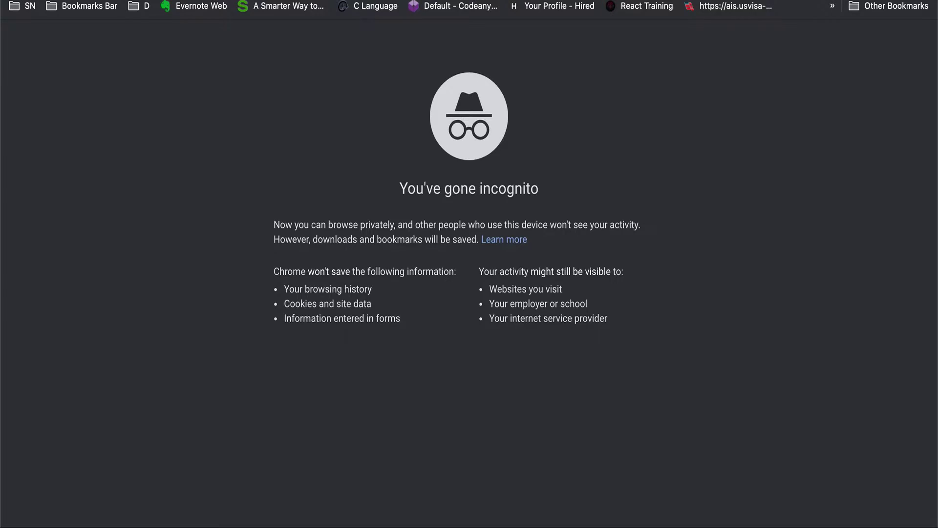
text(global)
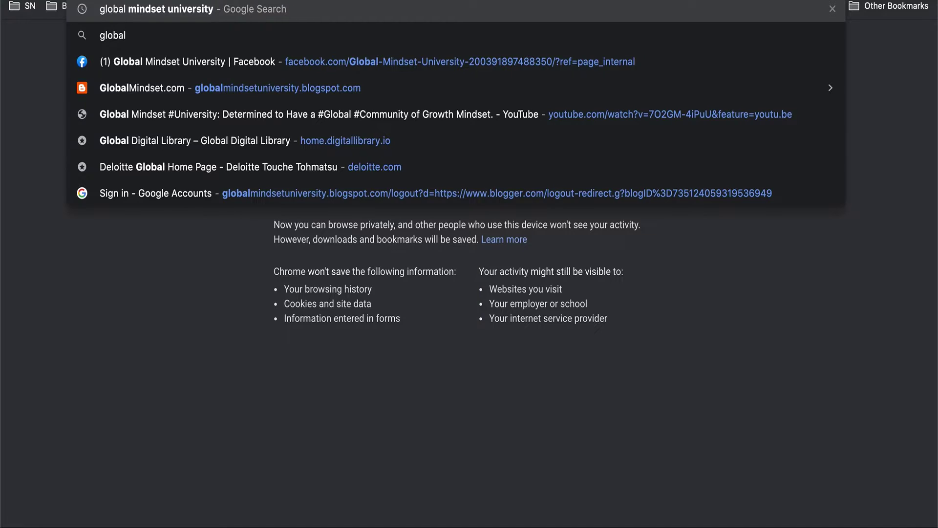
text( mind)
key(Return)
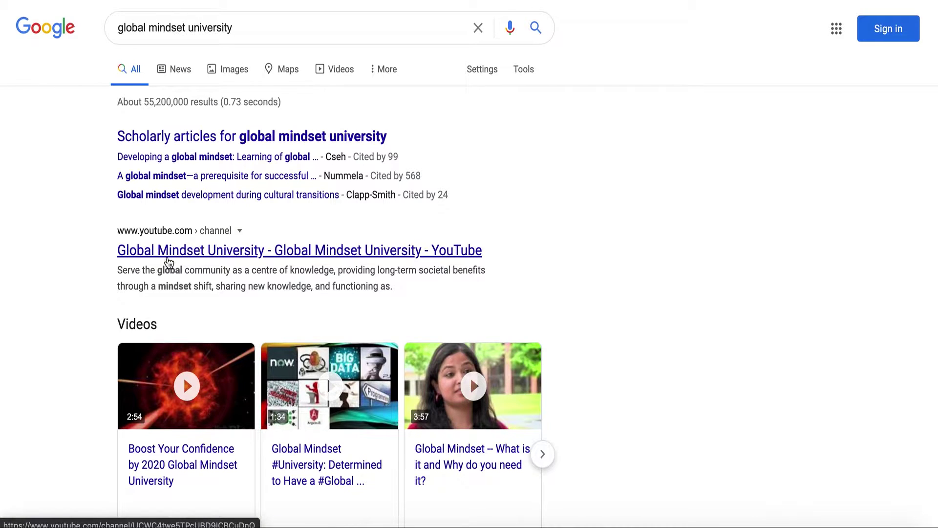
click(202, 252)
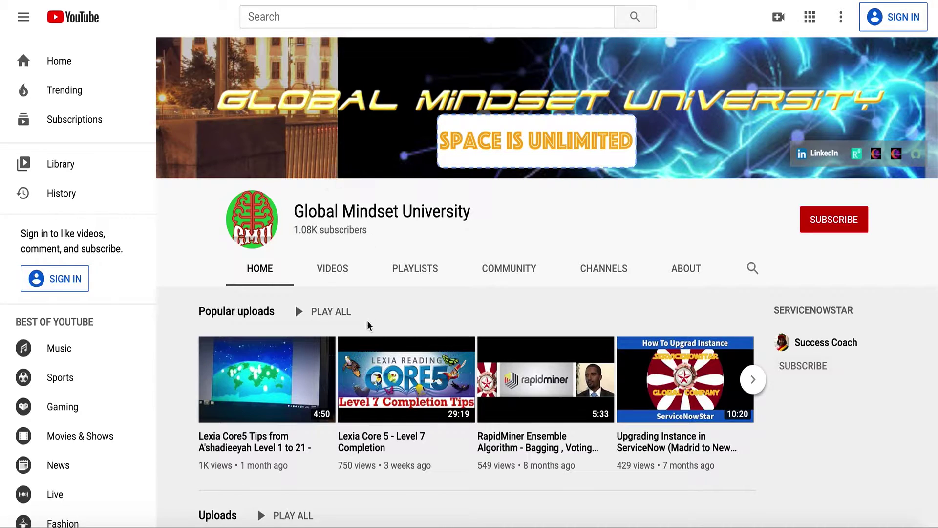
Look through the channel's home page, from popular uploads and past live streams to the created playlists
scroll(369, 326, down, 1)
scroll(369, 327, down, 2)
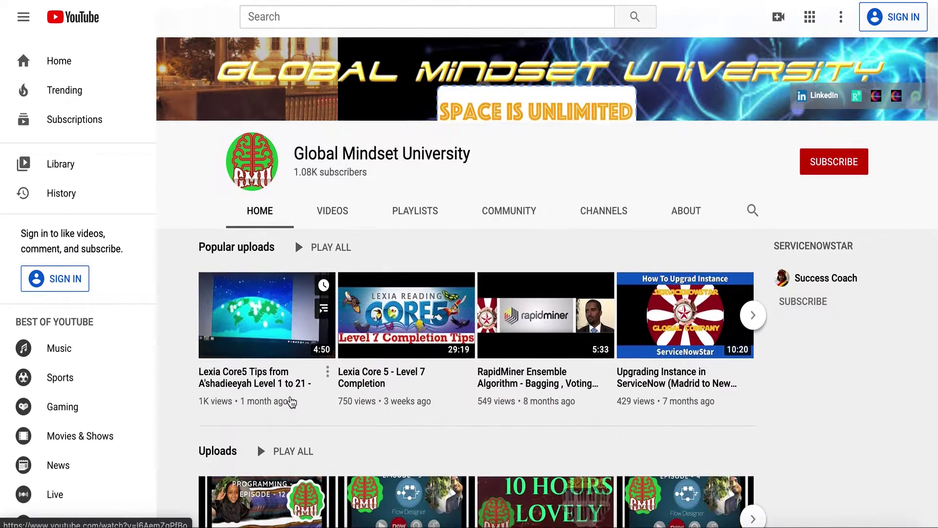
scroll(292, 401, up, 3)
scroll(253, 155, down, 4)
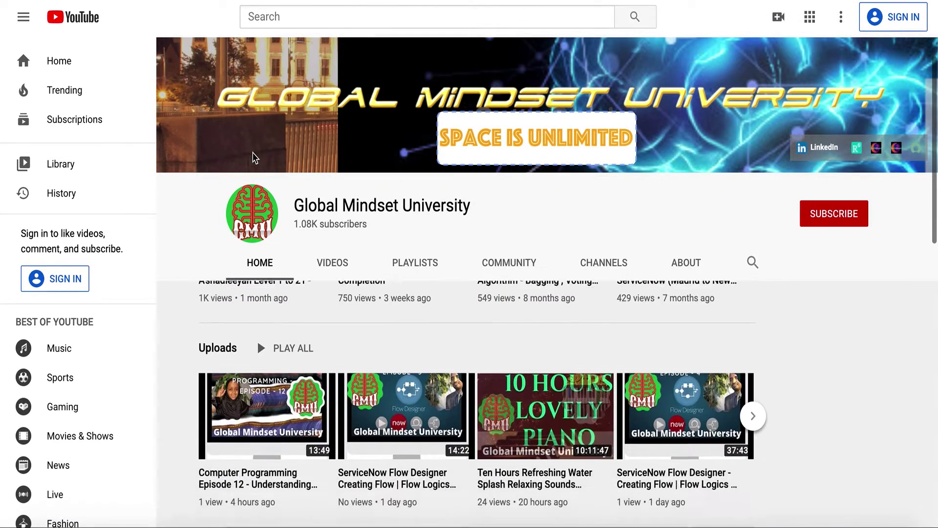
scroll(247, 209, down, 1)
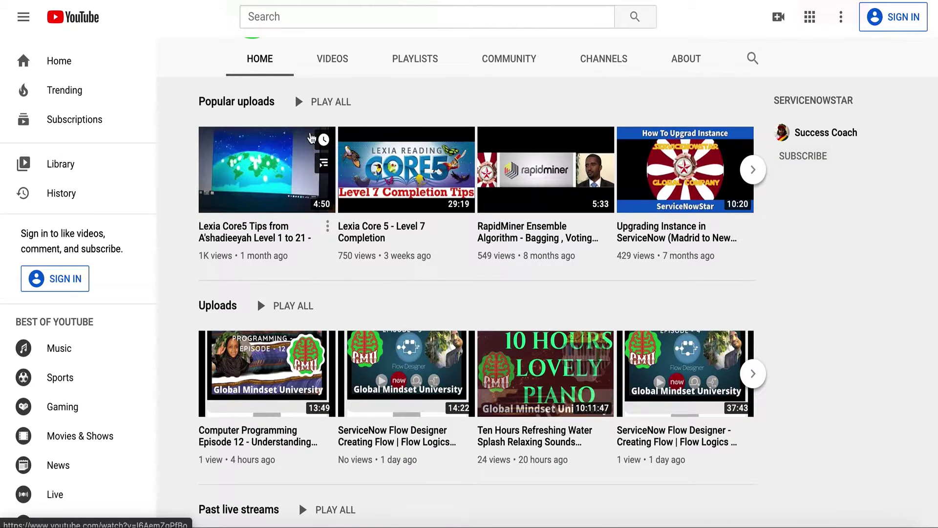
scroll(333, 258, down, 4)
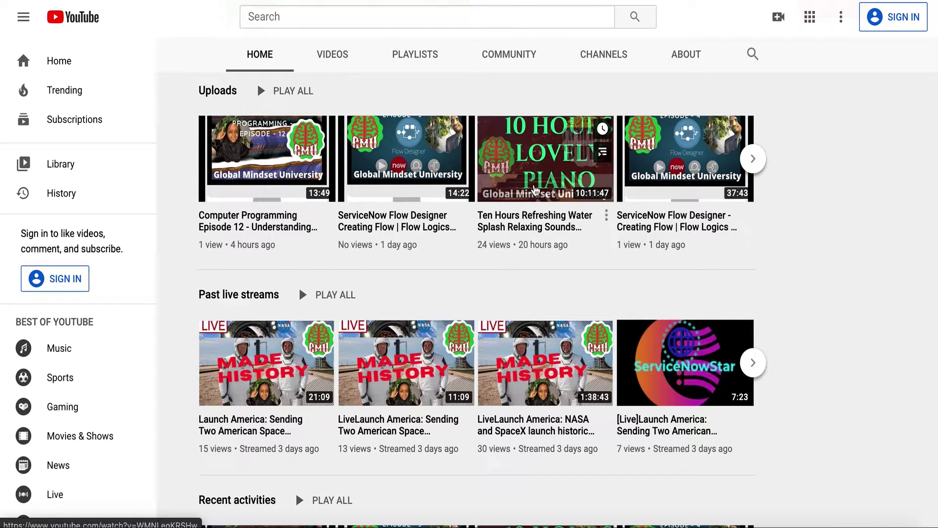
scroll(498, 250, down, 3)
scroll(498, 252, down, 8)
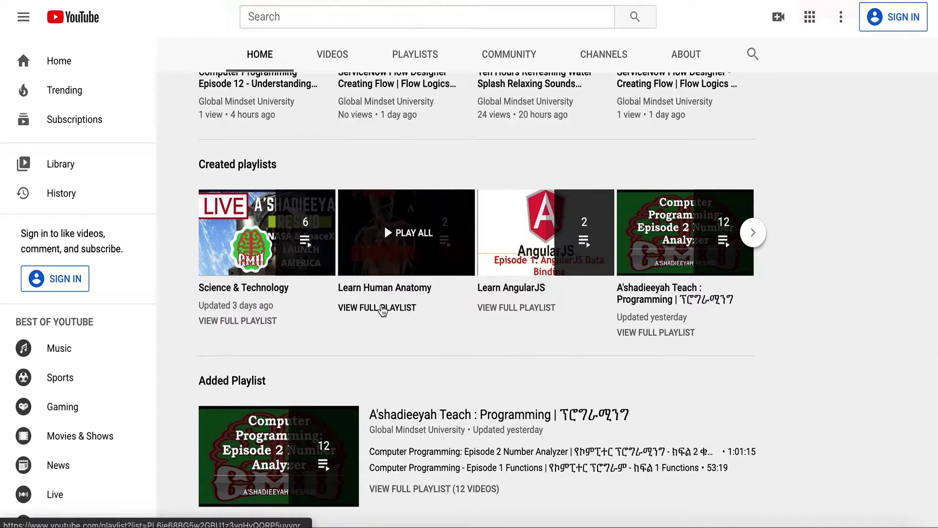
scroll(464, 332, up, 15)
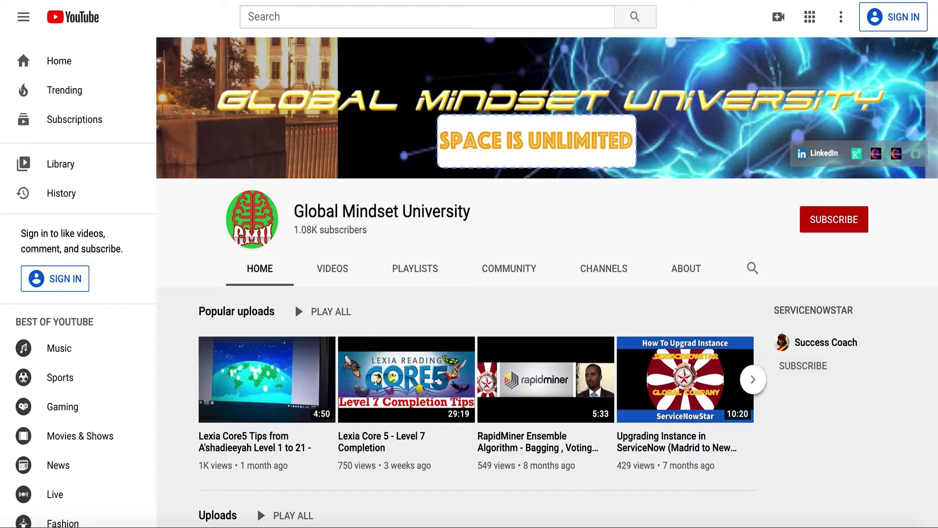
scroll(496, 218, down, 1)
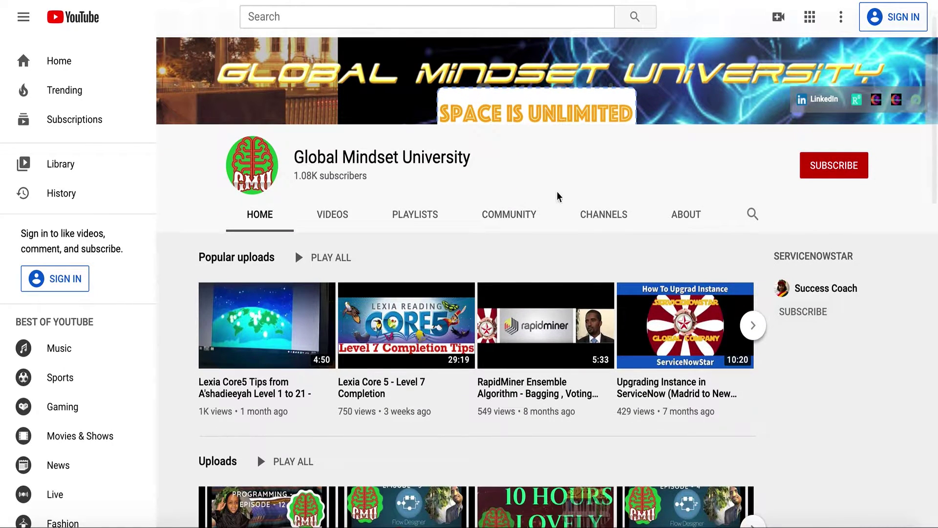
Browse the channel's full row of created playlists, and open its videos
click(413, 216)
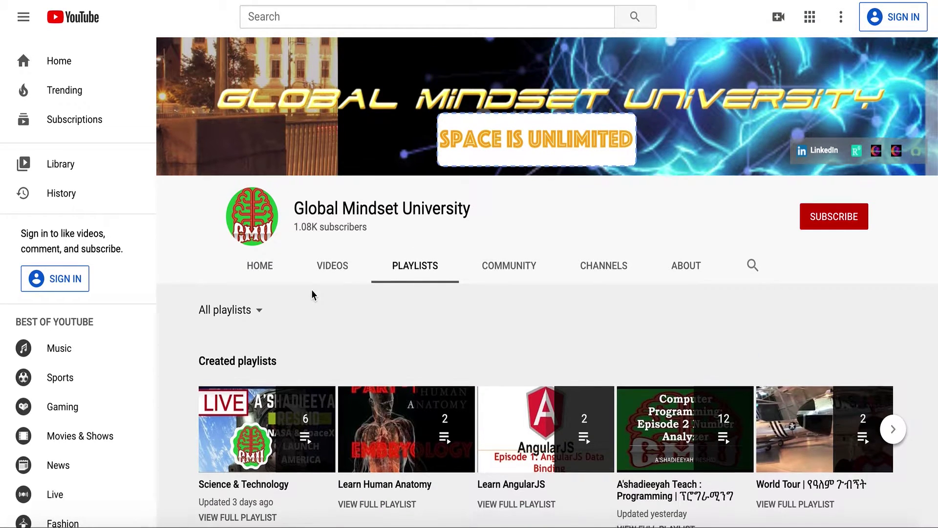
scroll(313, 294, down, 3)
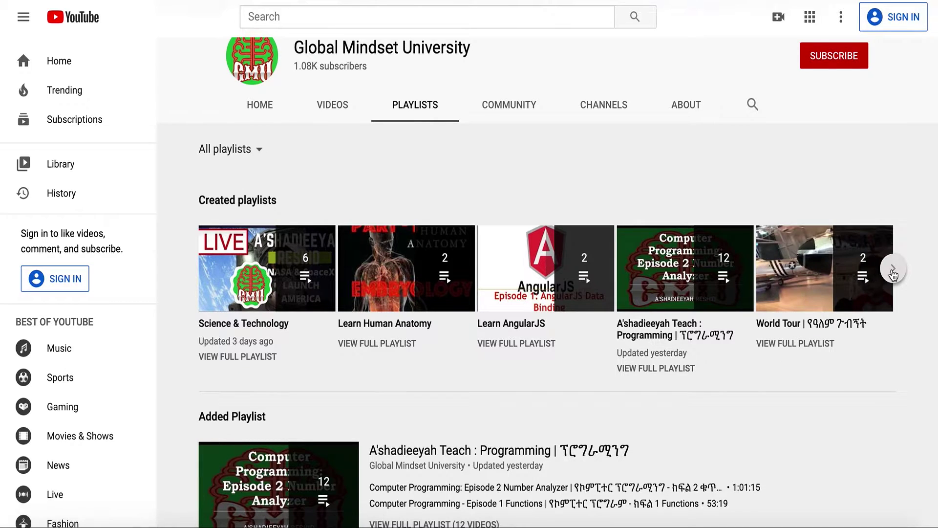
click(892, 268)
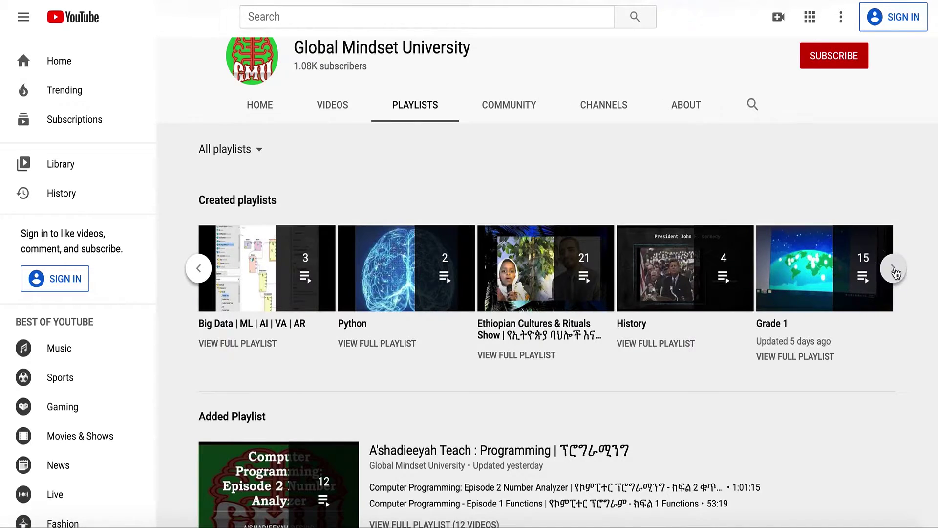
click(893, 269)
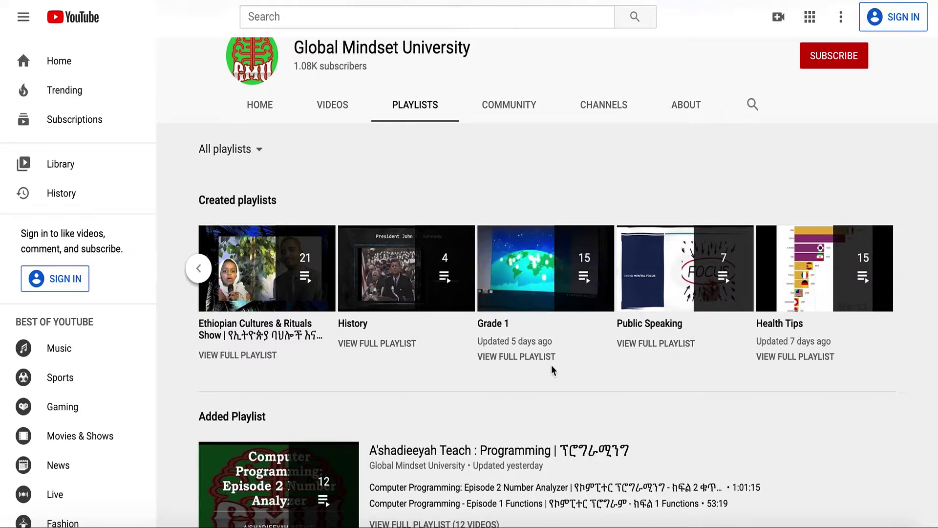
mouse_move(670, 337)
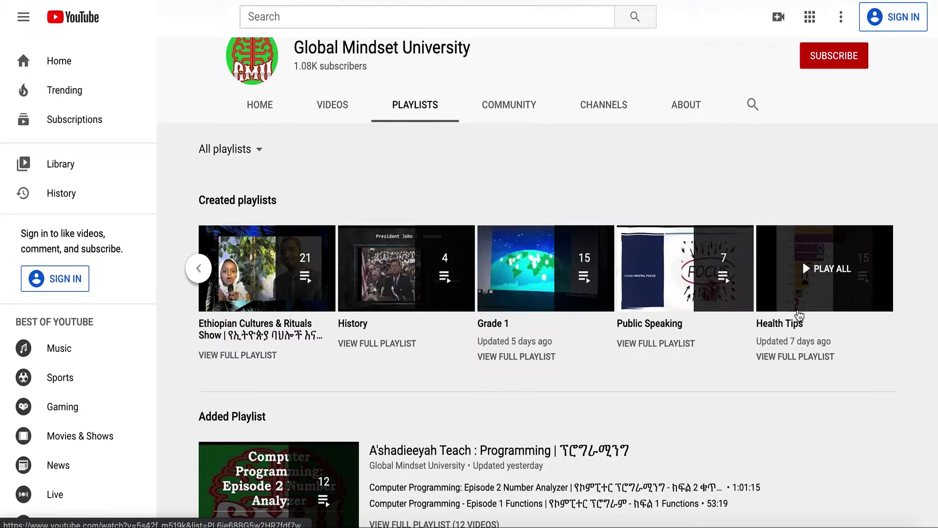
click(325, 105)
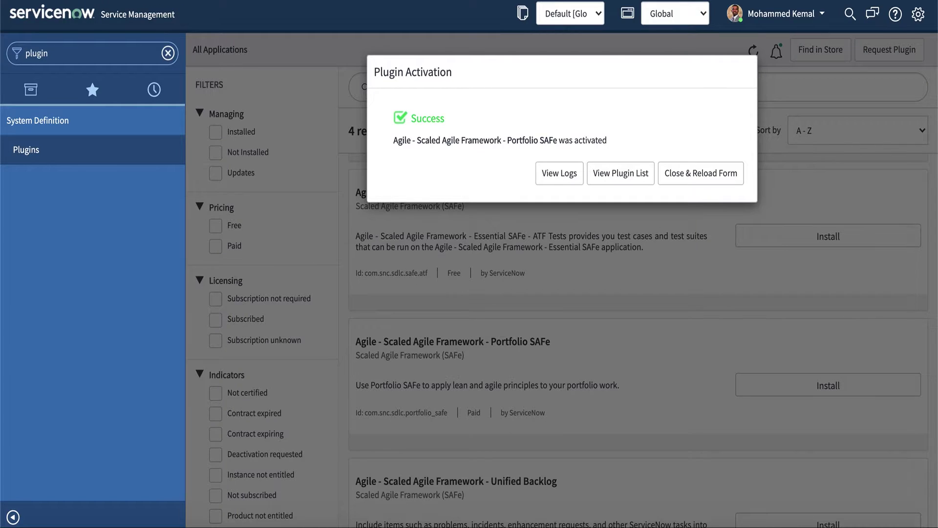
Back in ServiceNow, close the Portfolio SAFe activation result, and activate the Test Management 2.0 plugin with demo data, reloading the form
click(689, 174)
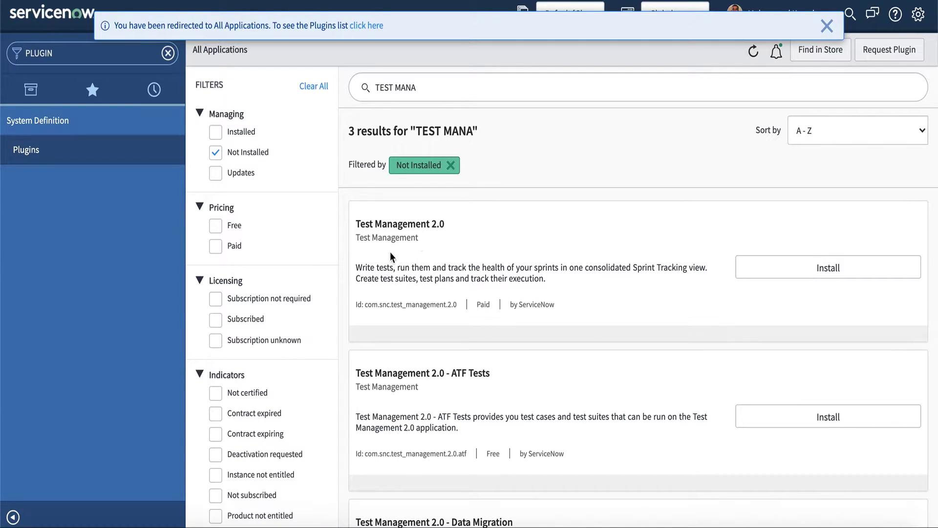
click(806, 268)
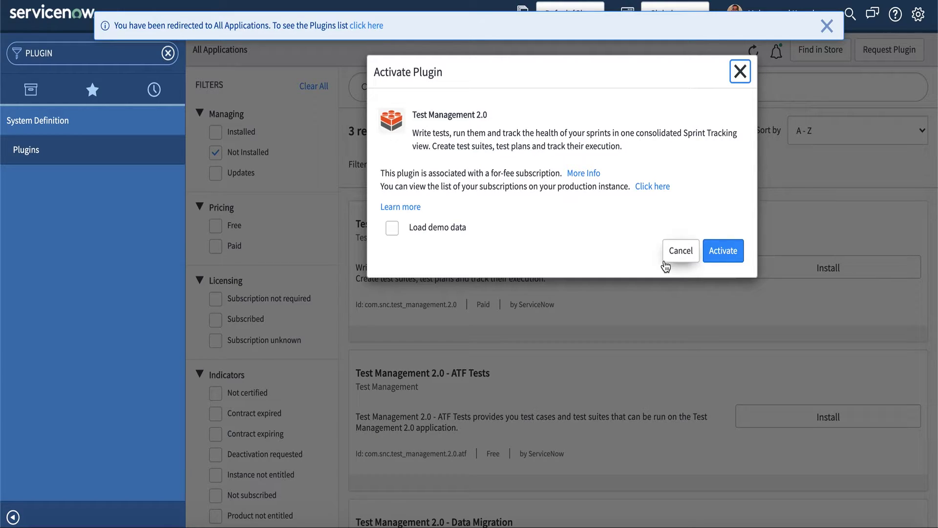
click(393, 228)
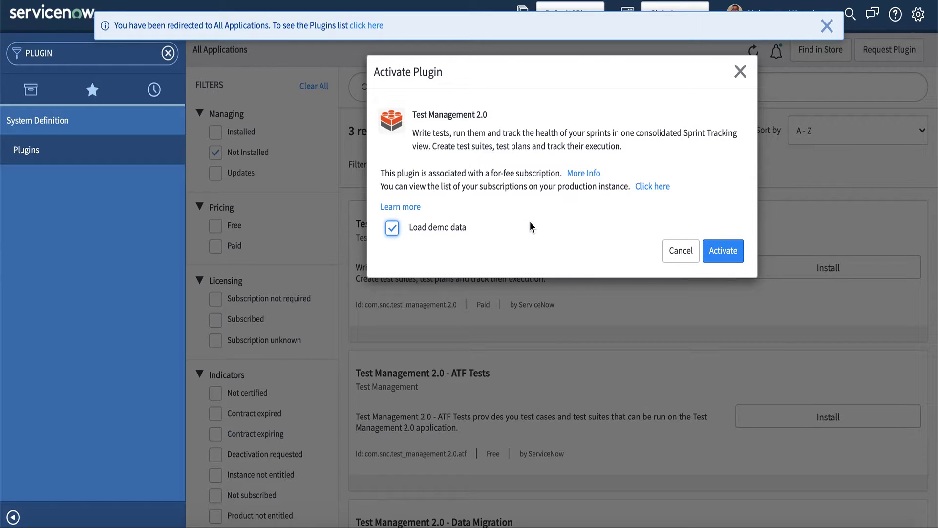
click(725, 259)
click(723, 251)
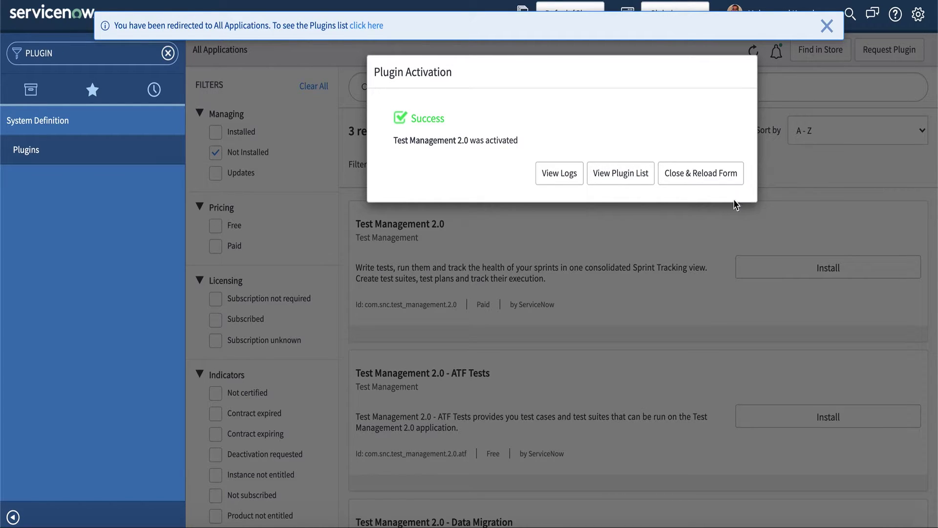
click(690, 182)
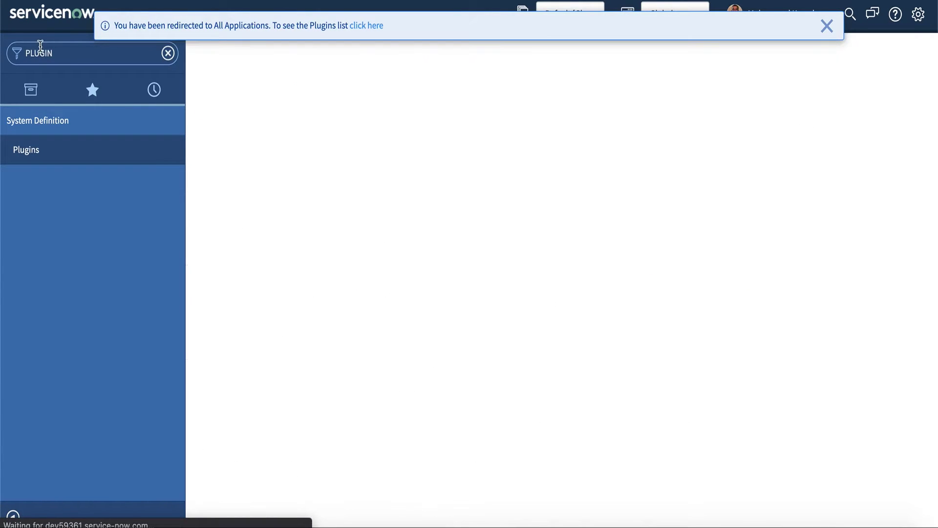
Filter the navigator for TEST, open the Test Board under Test Management 2.0, and dismiss the redirect notice
click(168, 52)
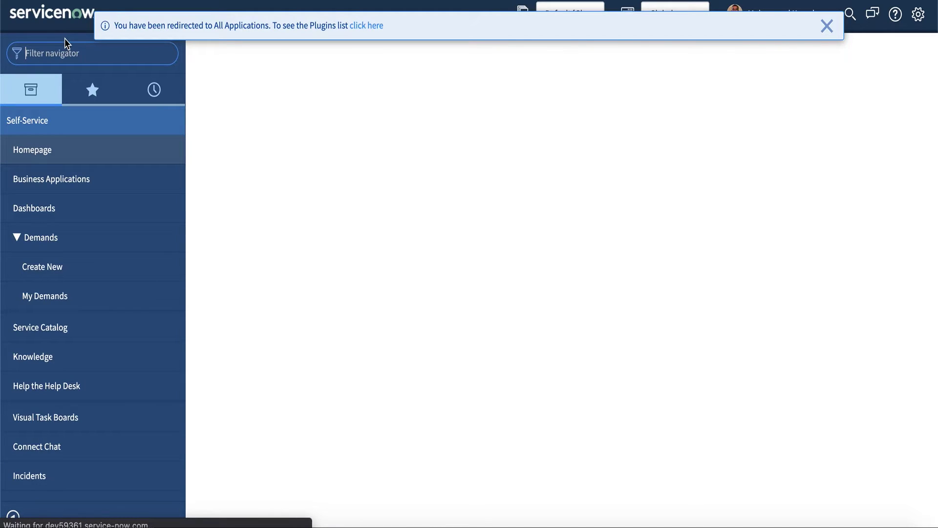
click(44, 53)
text(TE)
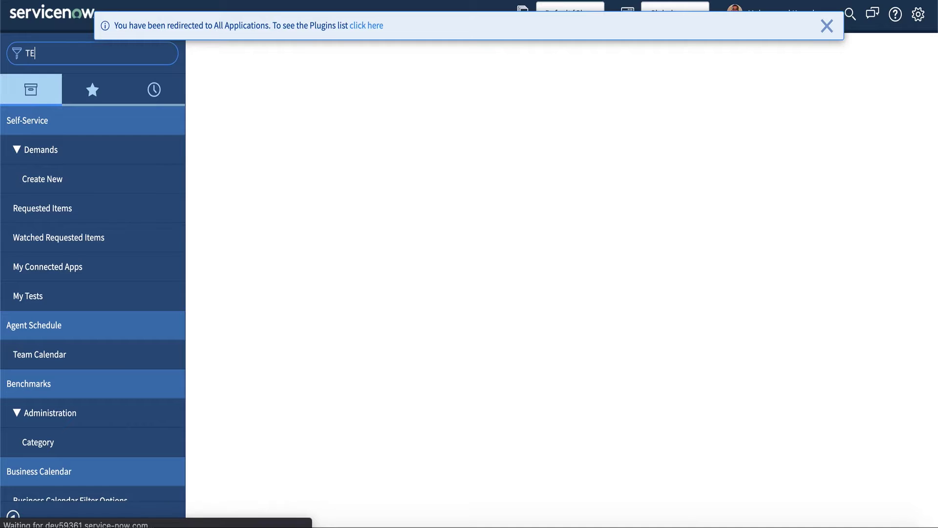
text(ST)
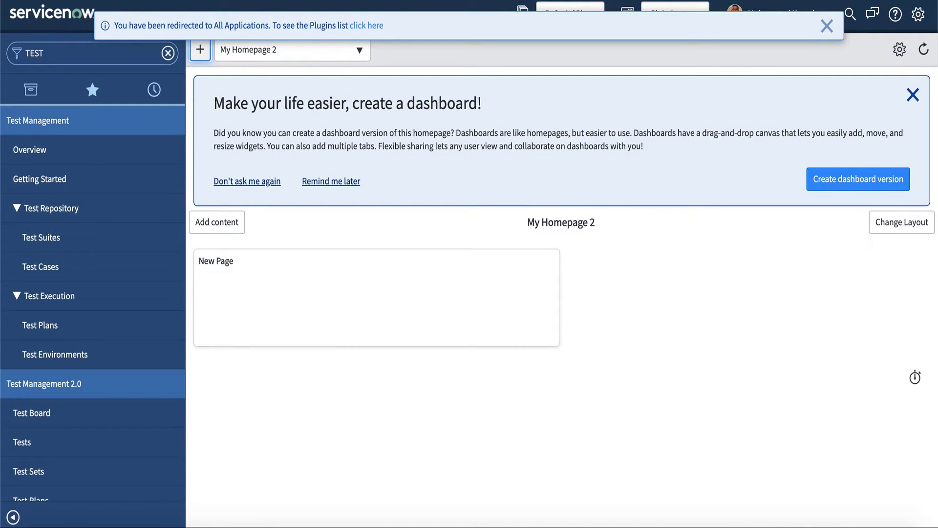
scroll(66, 294, down, 3)
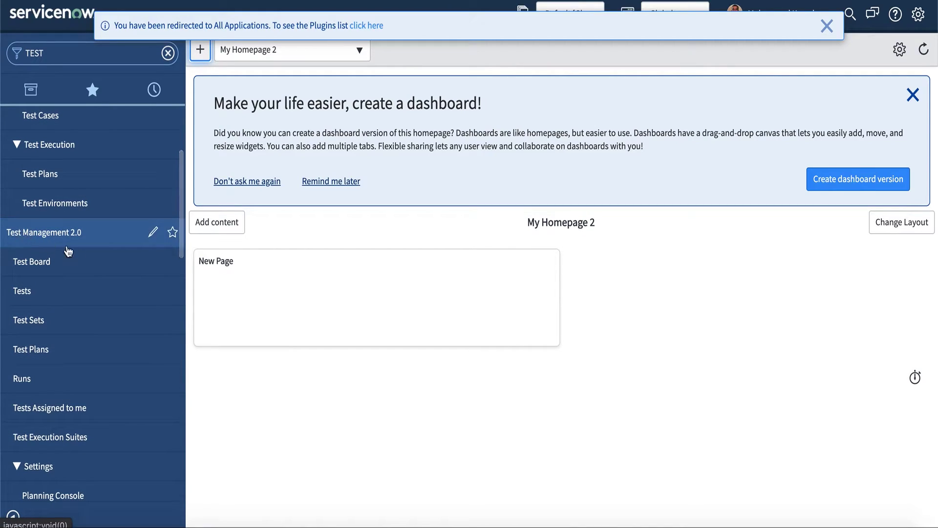
scroll(79, 232, down, 1)
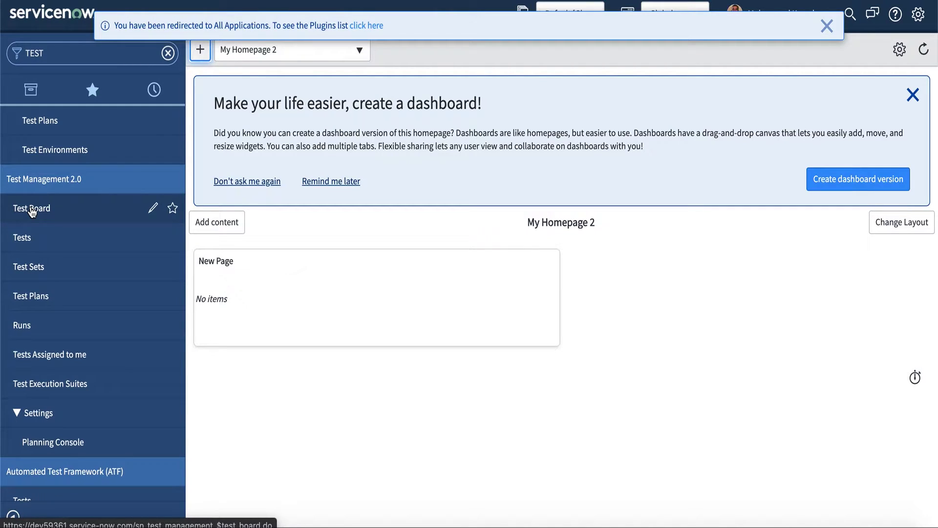
click(32, 210)
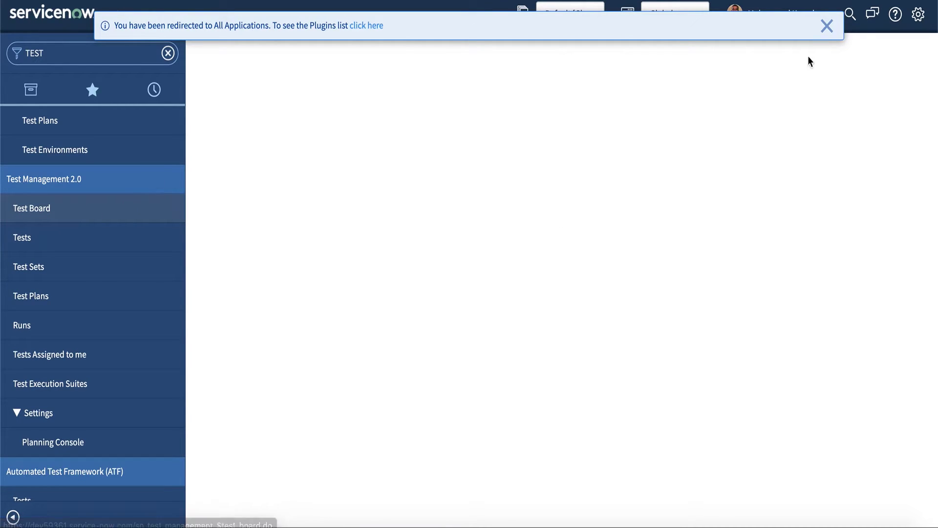
click(827, 27)
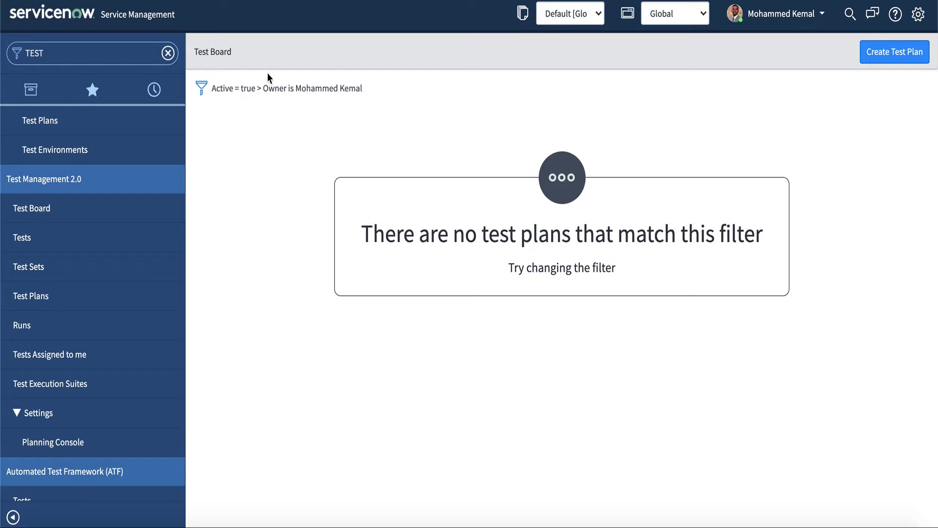
Remove the Owner condition from the Test Board filter, keeping only Active is true, and apply it
click(202, 88)
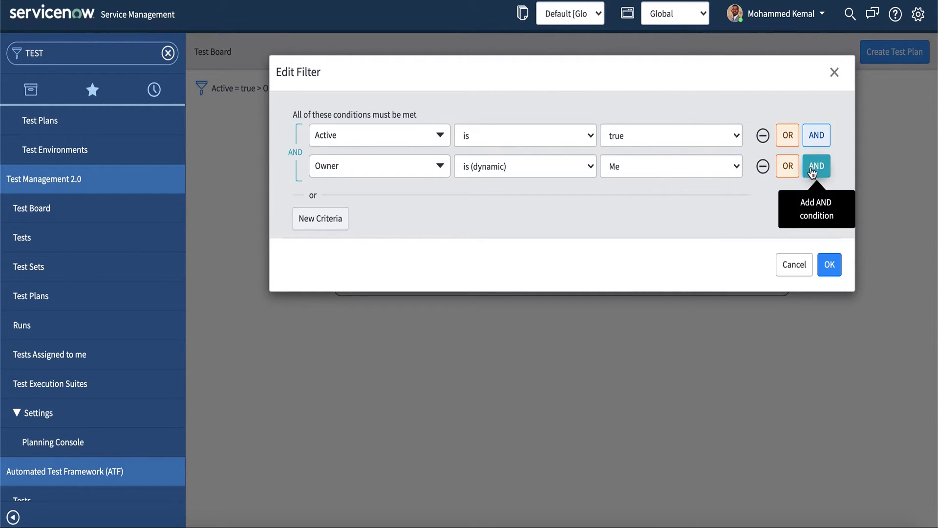
click(761, 167)
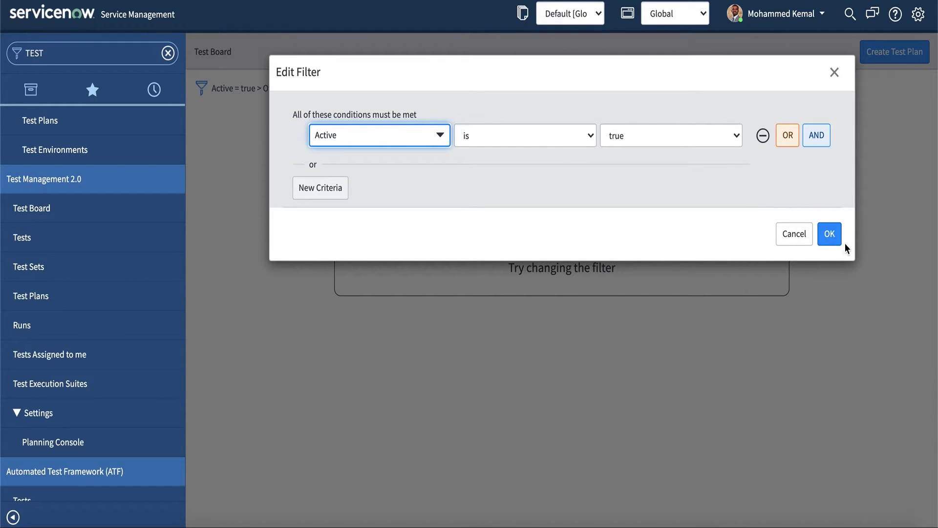
click(831, 233)
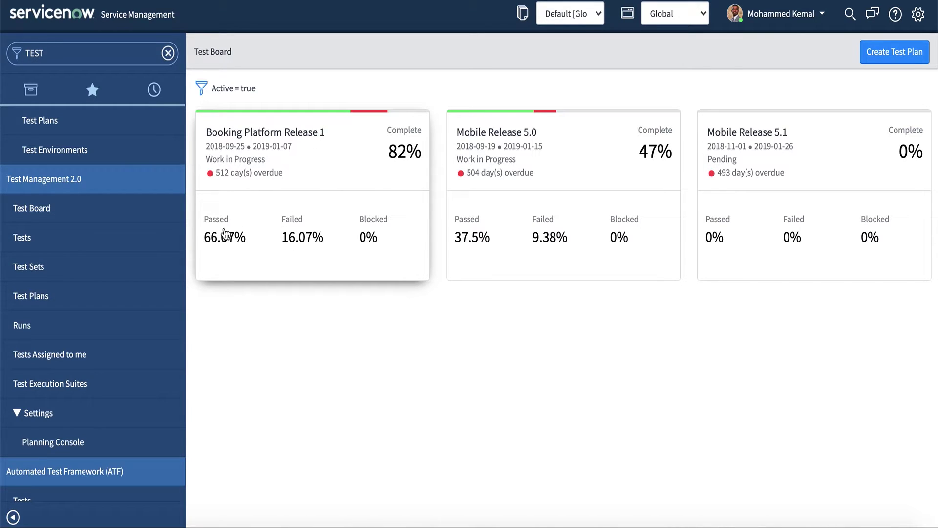
Open the Booking Platform Release 1 test plan from the board and examine its details, progress and test cycles
mouse_move(331, 114)
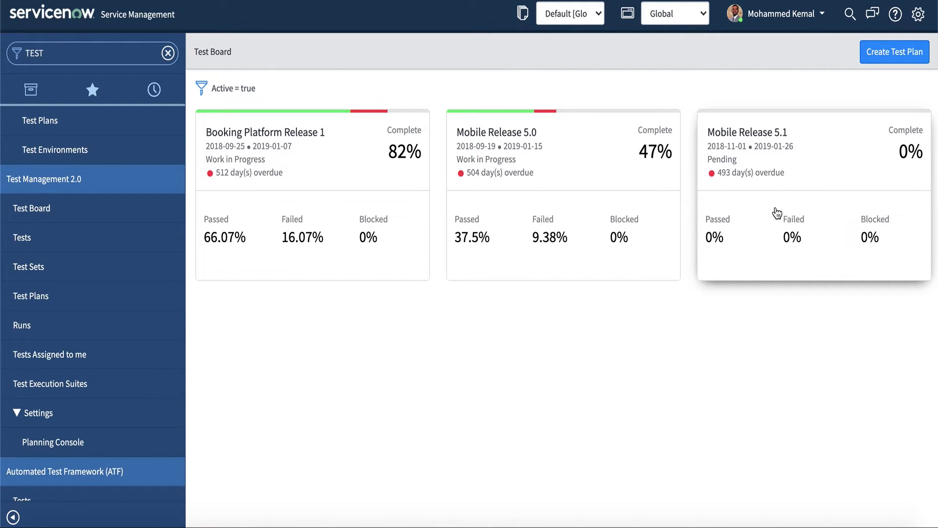
click(311, 158)
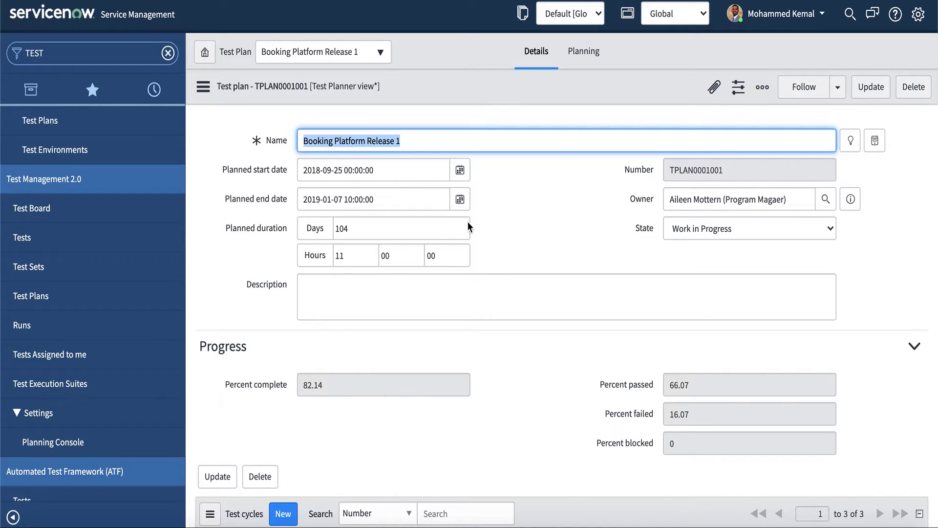
scroll(259, 161, down, 1)
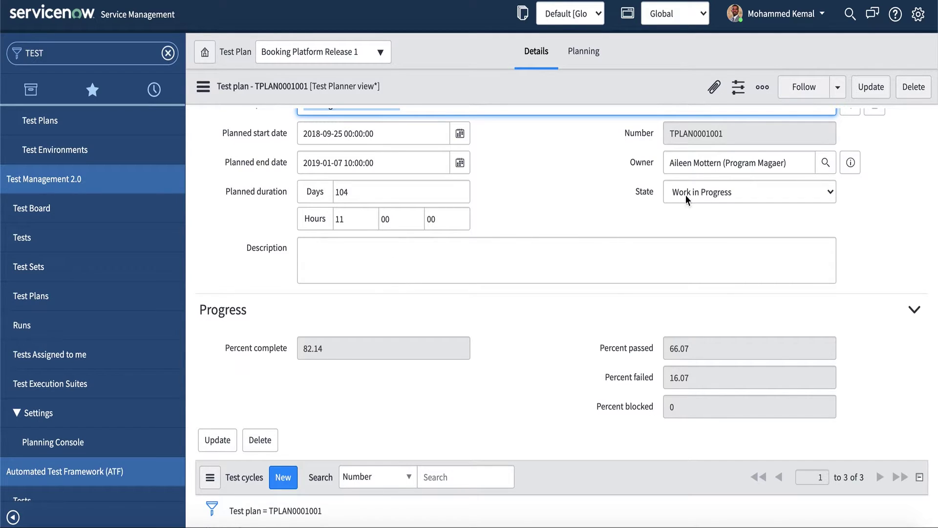
scroll(571, 233, down, 4)
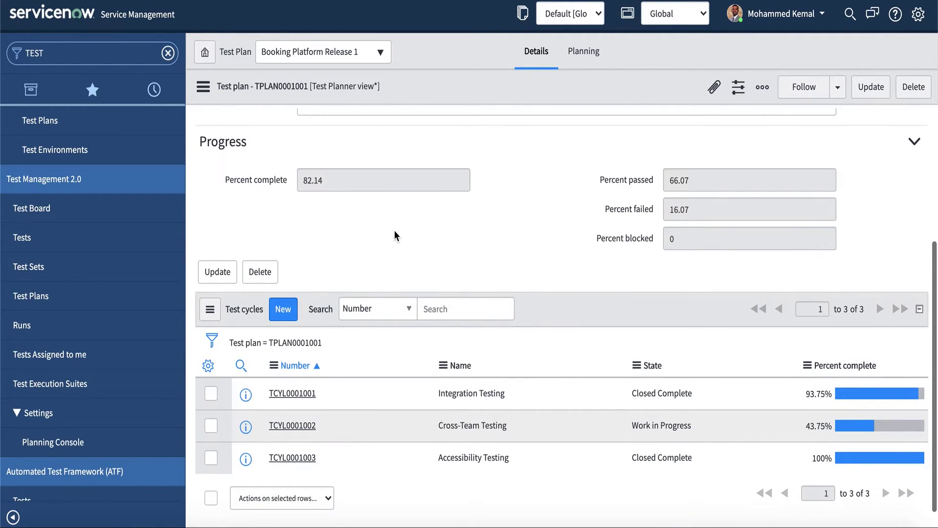
scroll(395, 232, down, 1)
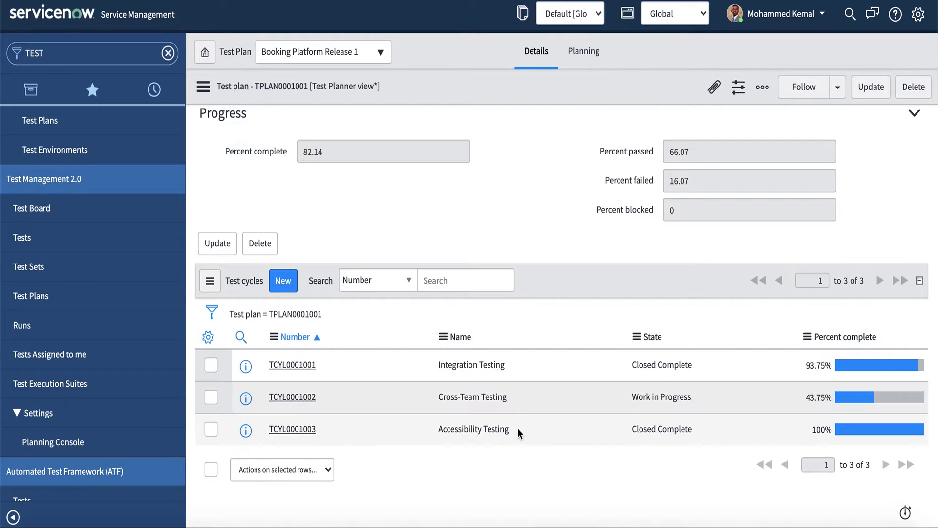
scroll(515, 430, up, 5)
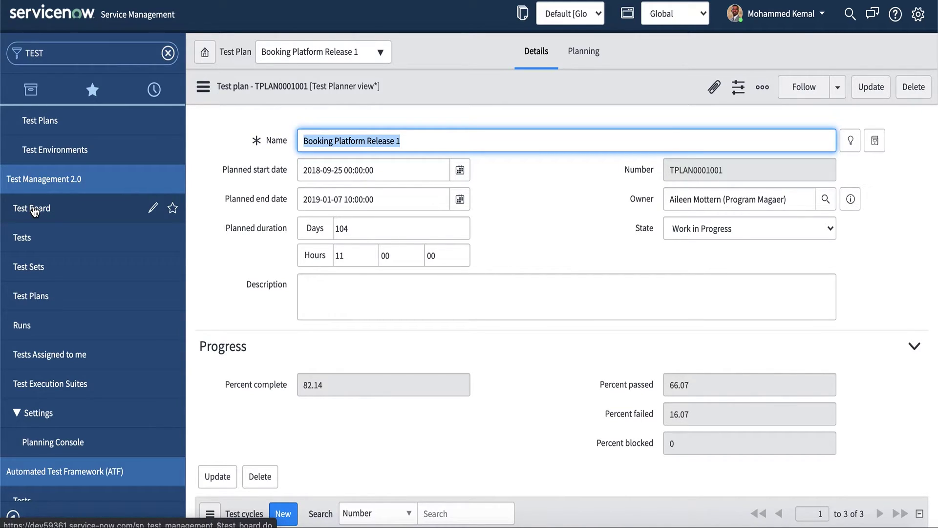
Examine the Creating credentials test and its Log in test set, and view the Tests and Test Sets lists
click(22, 238)
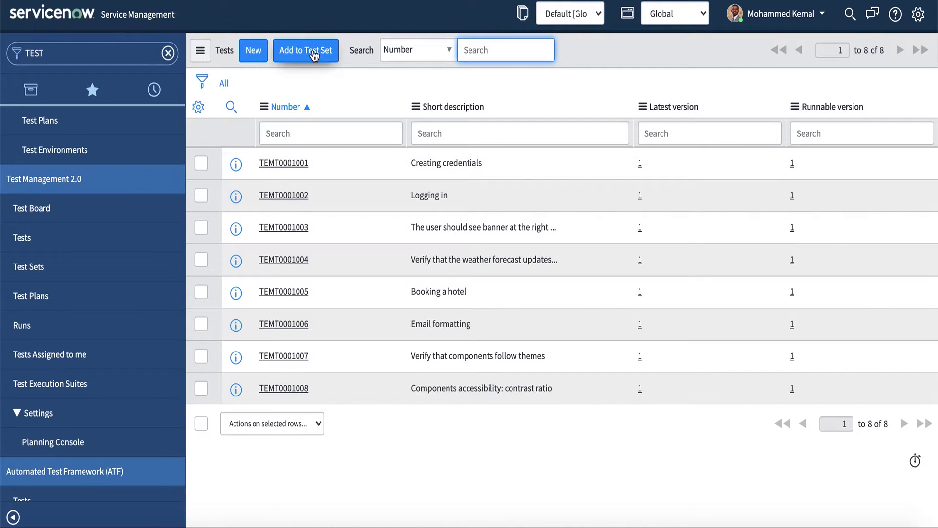
click(285, 164)
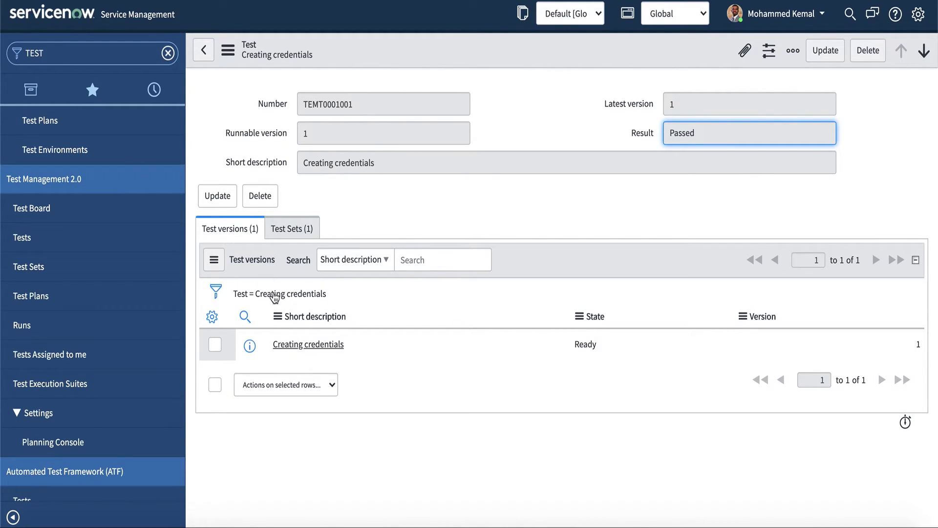
click(292, 233)
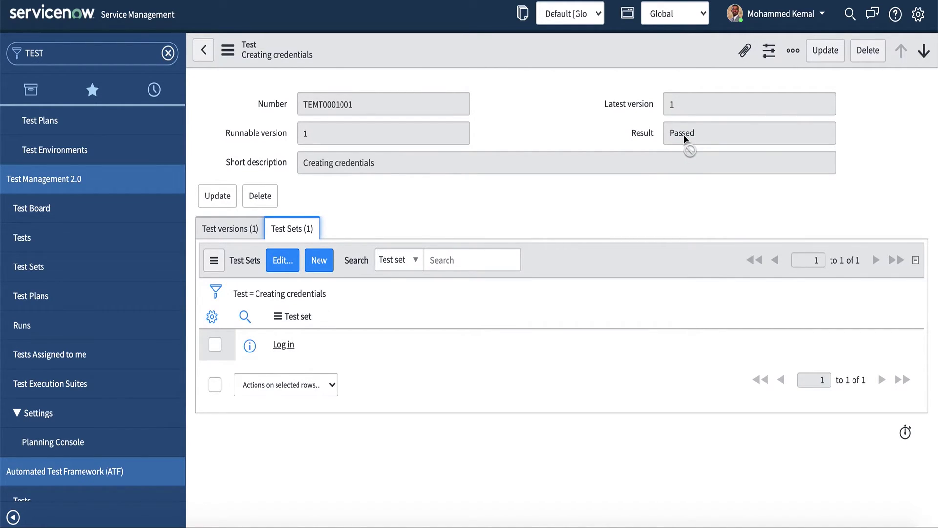
click(282, 347)
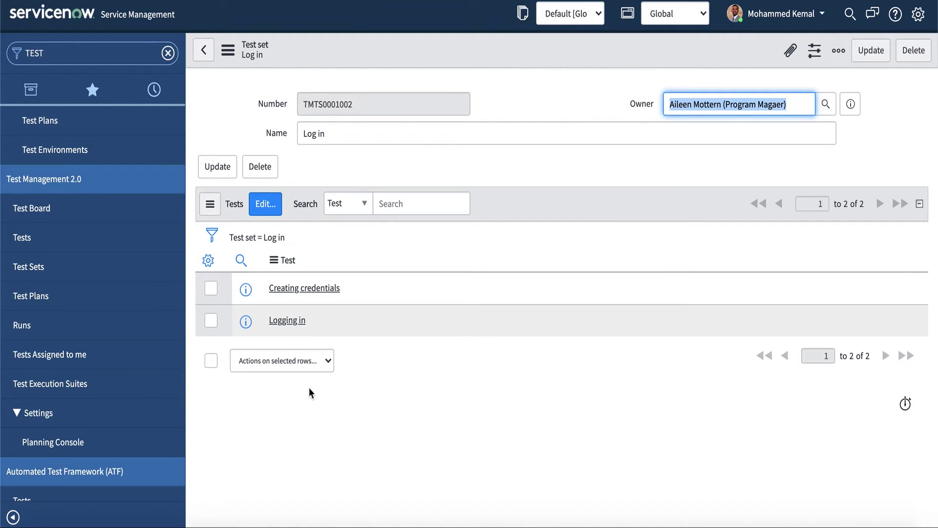
click(23, 241)
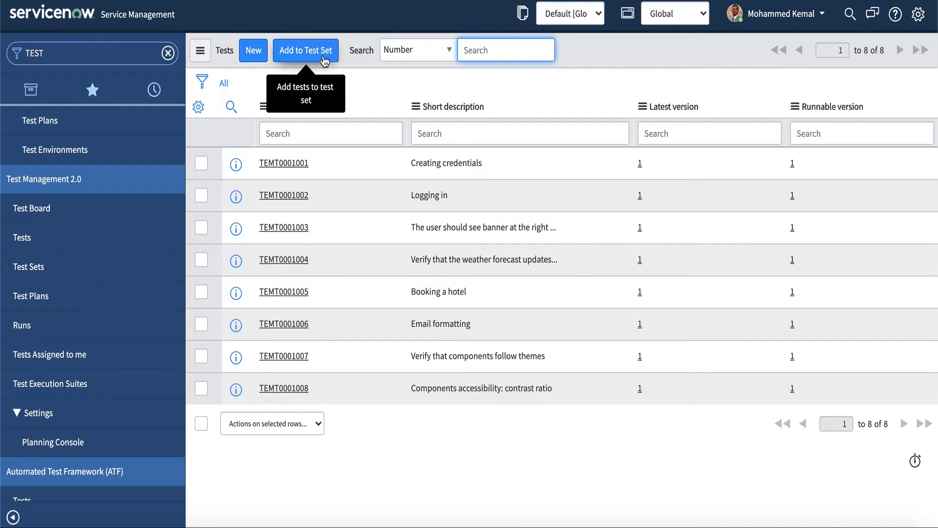
click(26, 268)
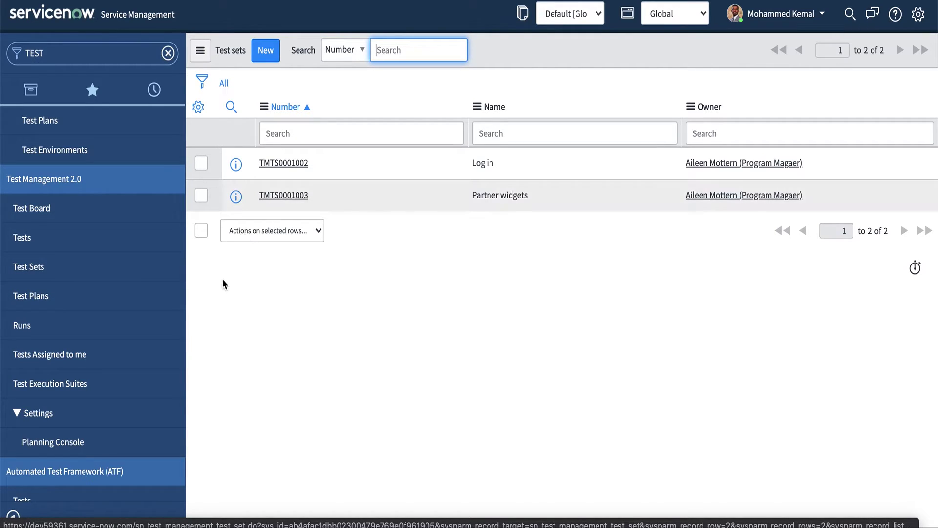
From the Test Plans list, open Booking Platform Release 1 and review its progress and test cycles
click(27, 295)
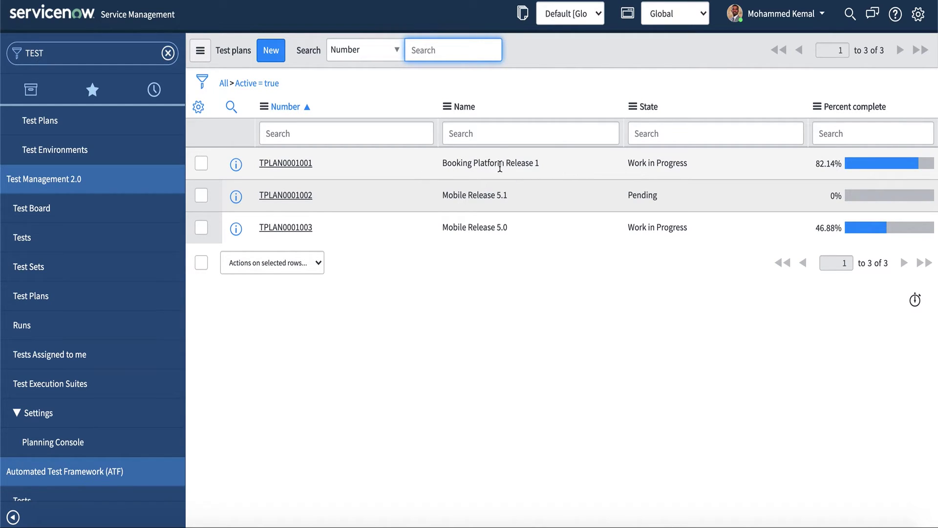
click(287, 166)
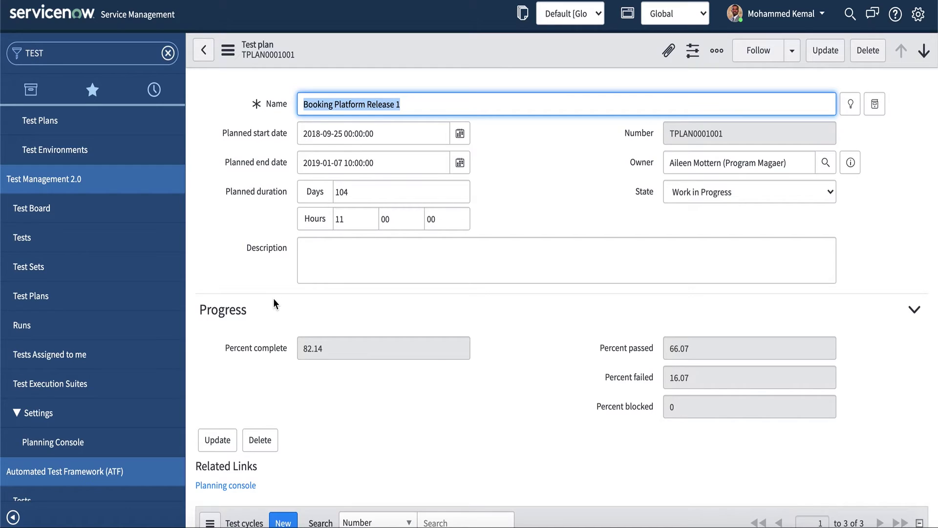
scroll(273, 298, down, 5)
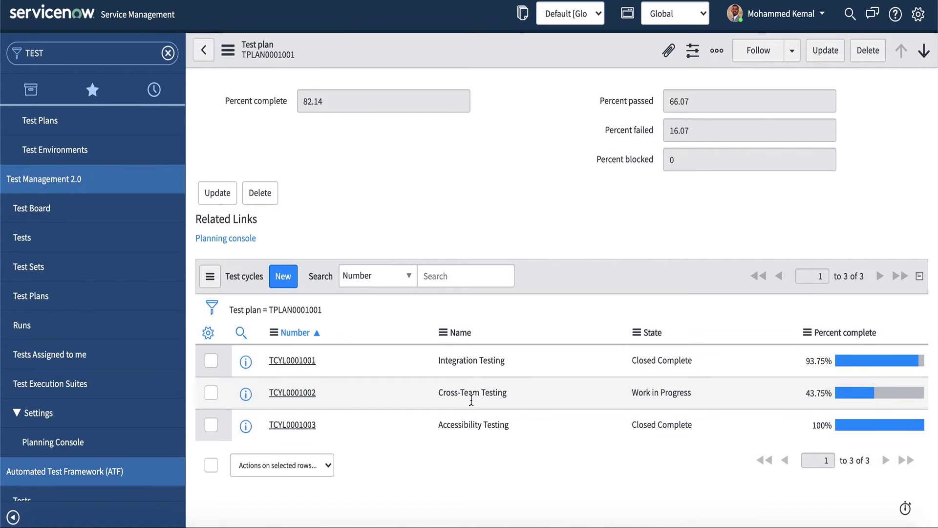
scroll(577, 401, up, 1)
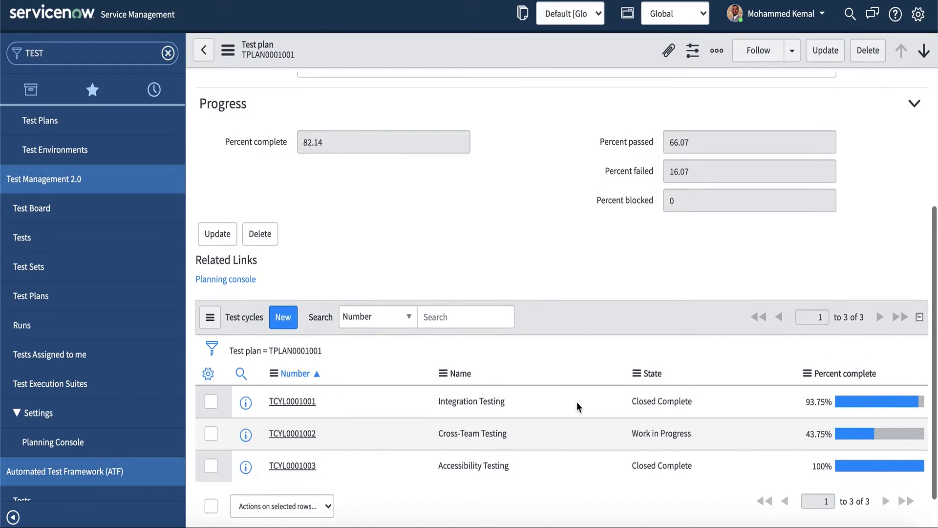
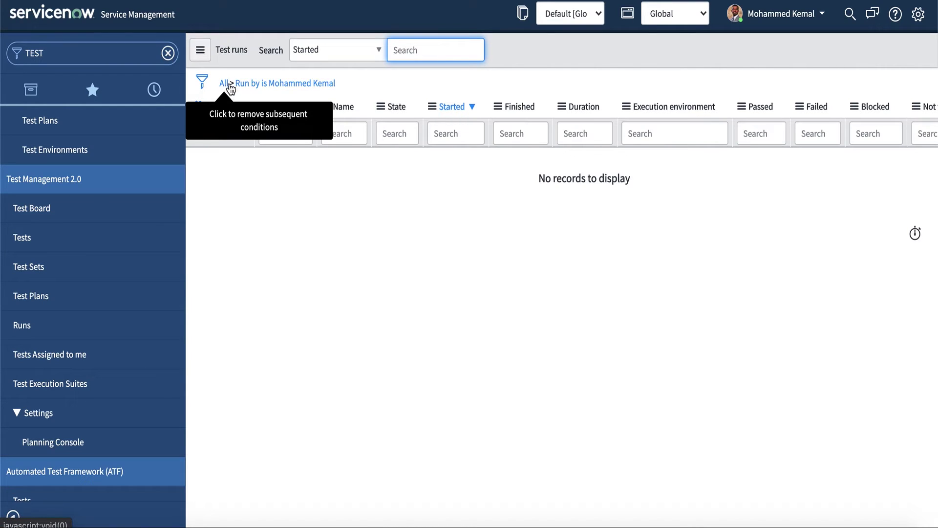
Remove all filter conditions from the test Runs list and from the Tests Assigned to me list
click(230, 88)
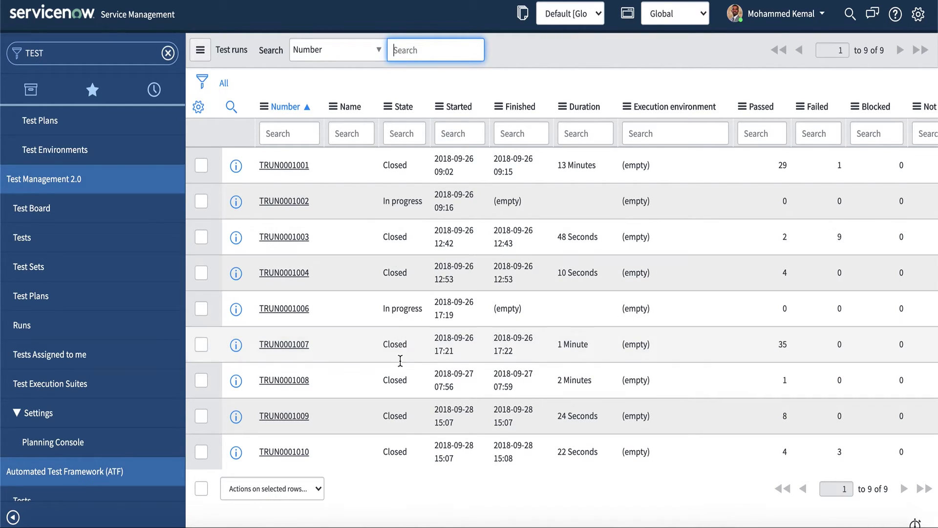
scroll(398, 380, down, 1)
scroll(394, 204, up, 1)
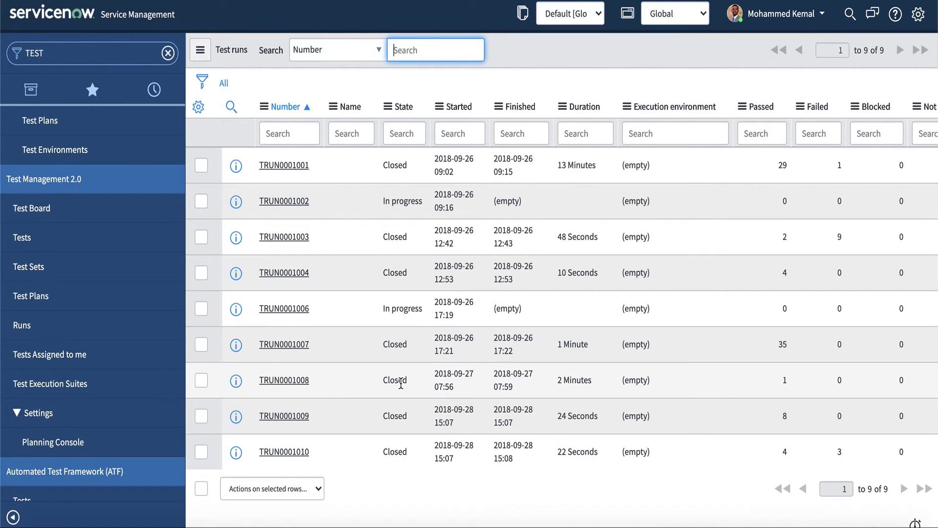
click(27, 362)
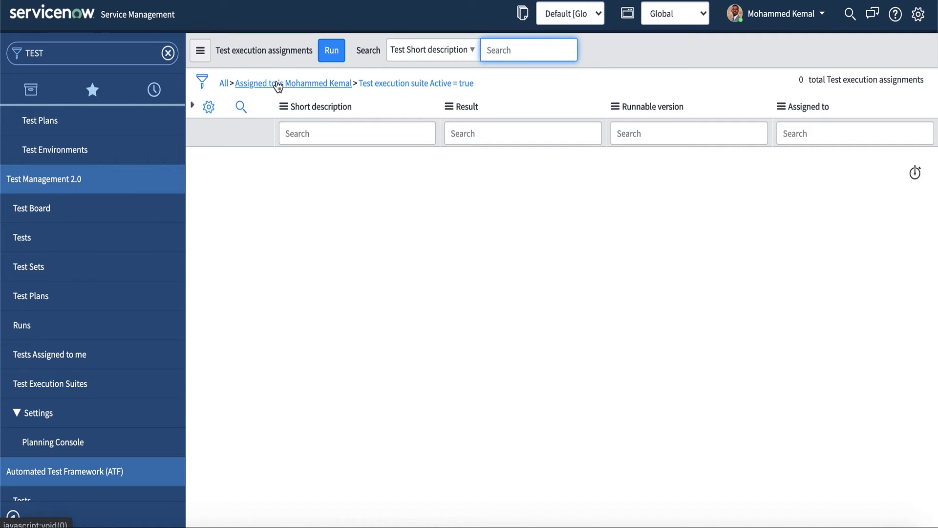
click(225, 84)
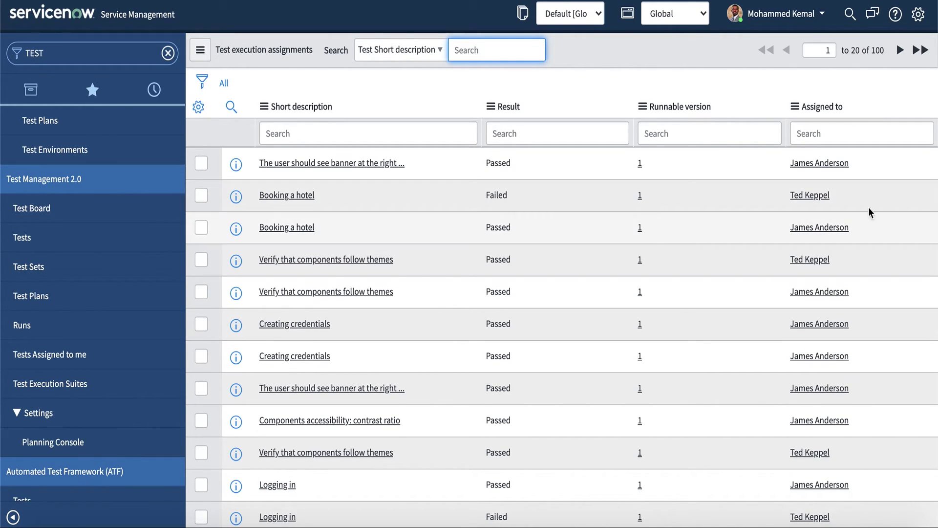
Try to reassign the first test execution assignment by looking up another user's first name, and cancel the edit
double_click(855, 168)
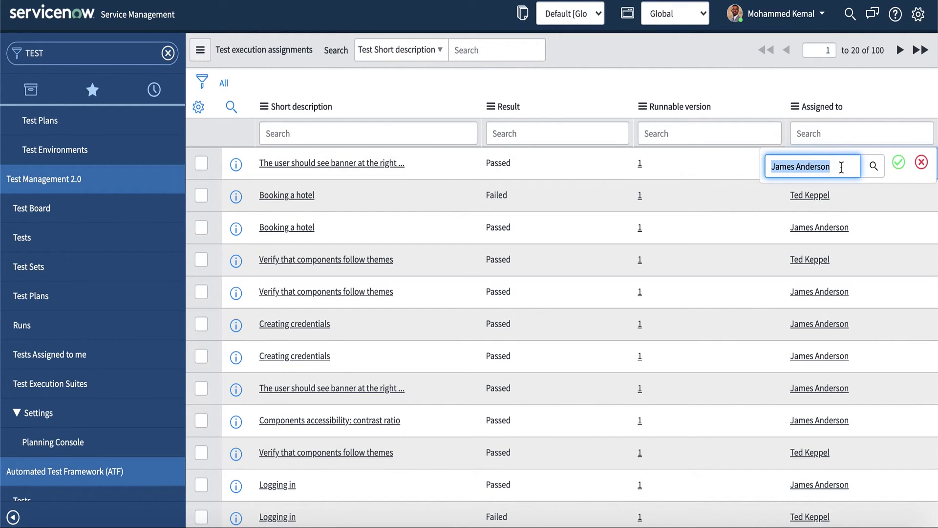
text(MOHAMMED)
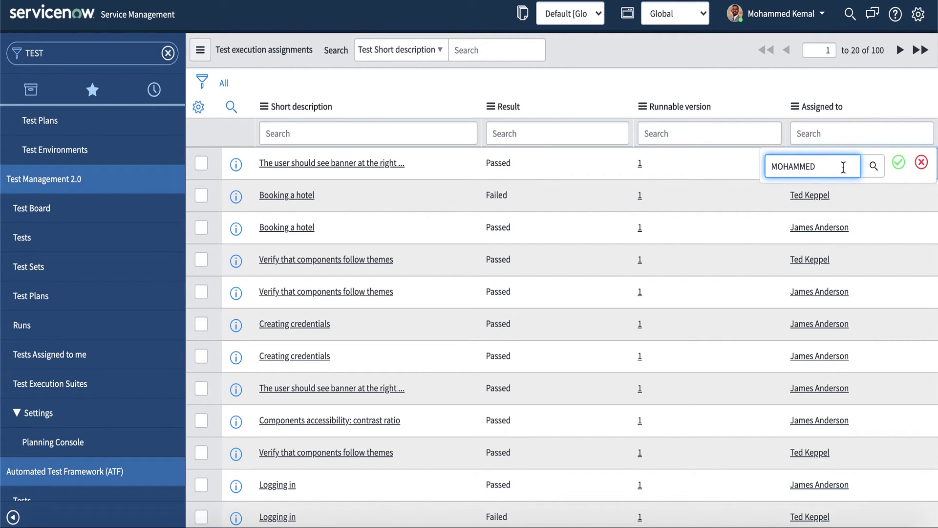
click(874, 168)
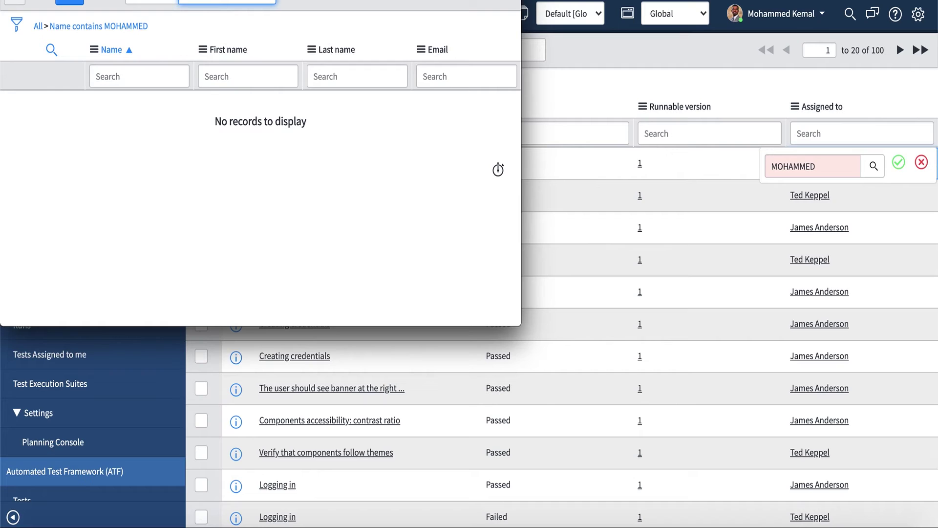
click(547, 100)
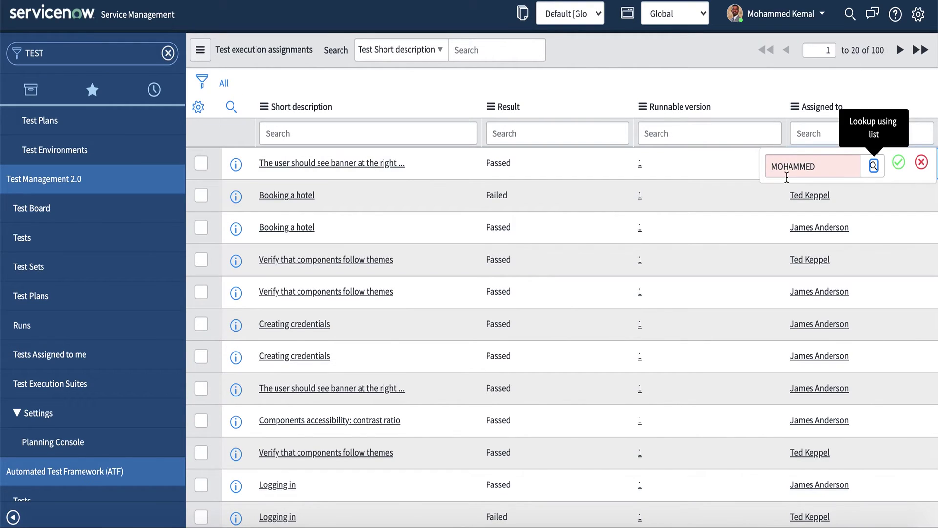
click(834, 167)
key(BackSpace)
key(BackSpace)
key(BackSpace)
key(BackSpace)
key(BackSpace)
key(BackSpace)
key(BackSpace)
key(BackSpace)
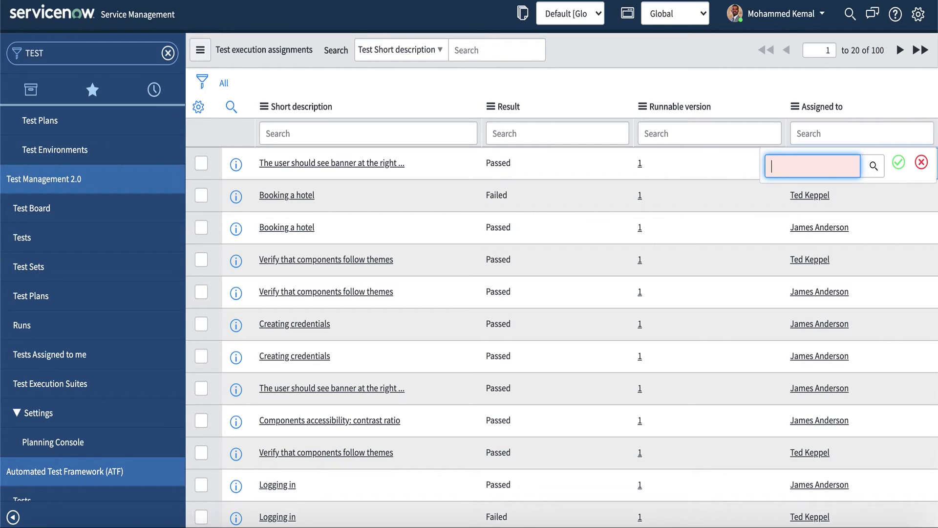
click(921, 162)
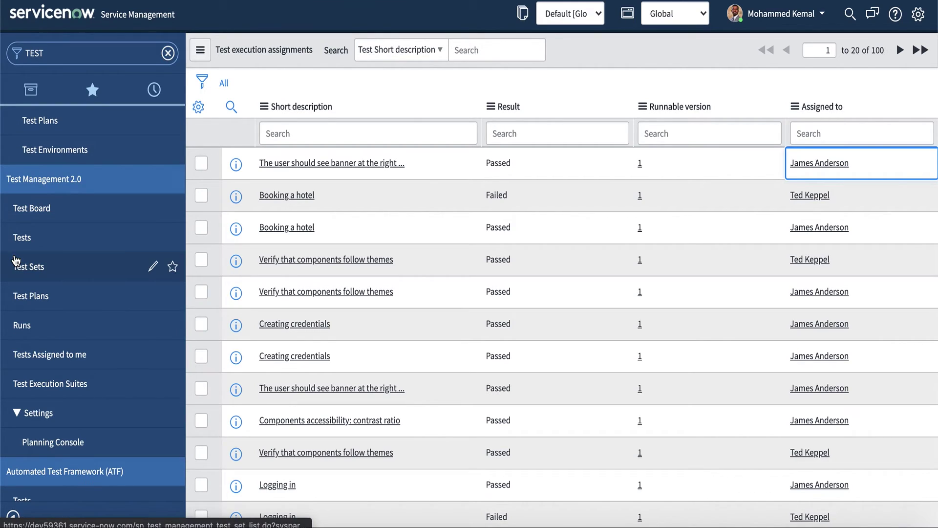
Reopen the Tests Assigned to me list, and from Test Execution Suites open TEXS0001001 to review its progress and execution assignments
click(46, 360)
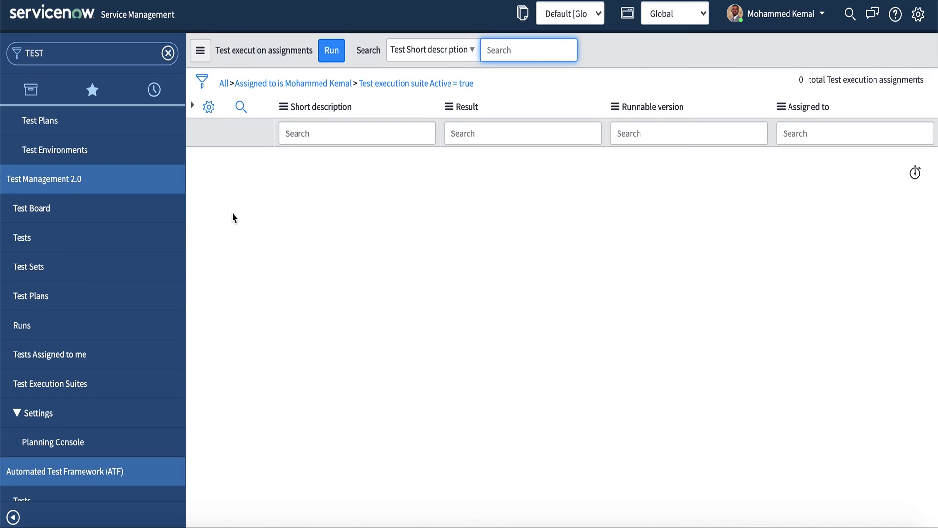
click(48, 387)
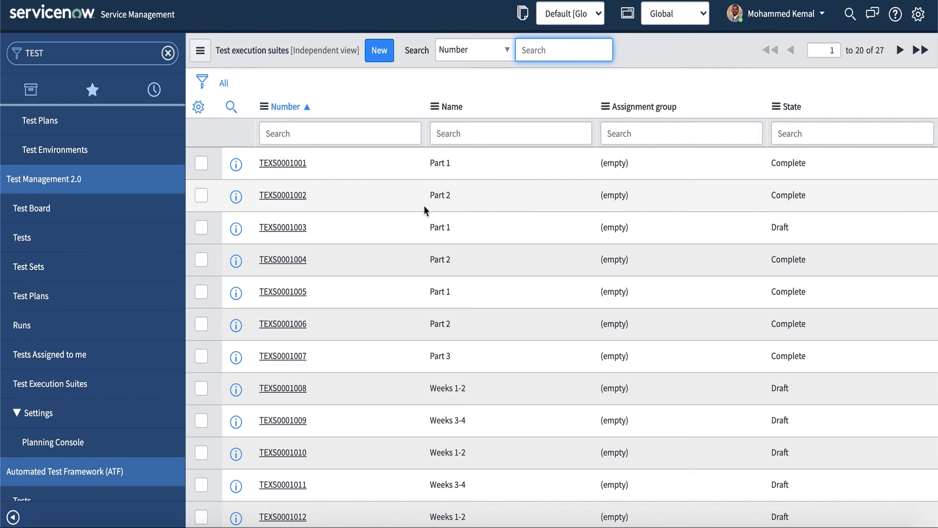
click(281, 165)
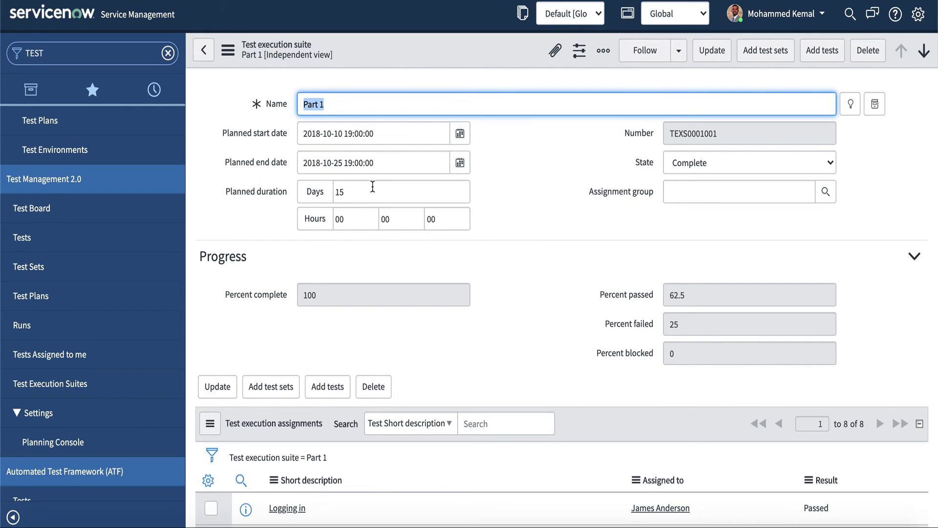
click(265, 275)
scroll(300, 233, down, 2)
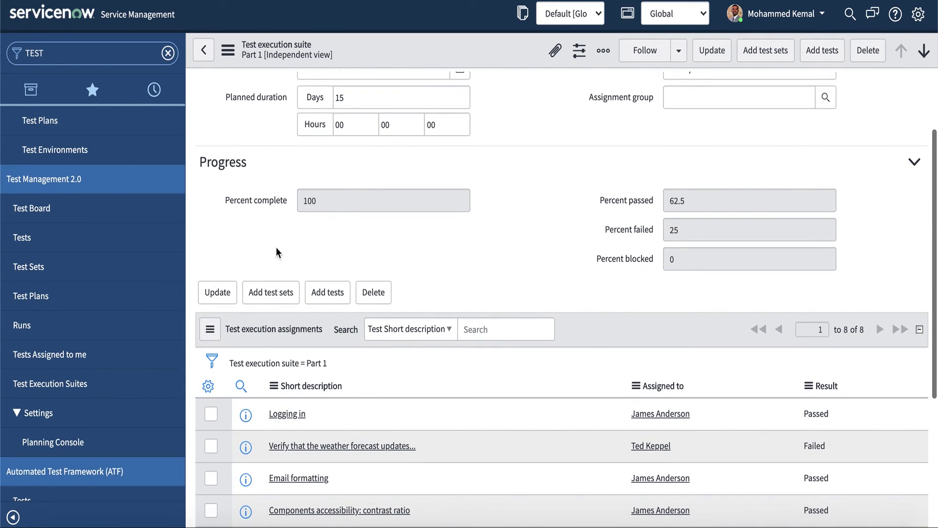
scroll(276, 247, down, 2)
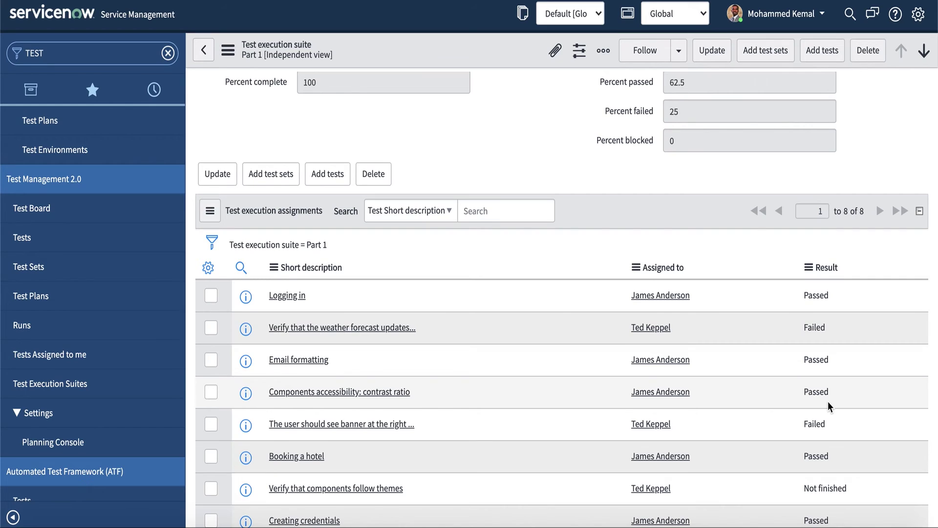
Open the Test Management 2.0 Planning Console settings and examine the Planned Task record and its display columns
click(40, 447)
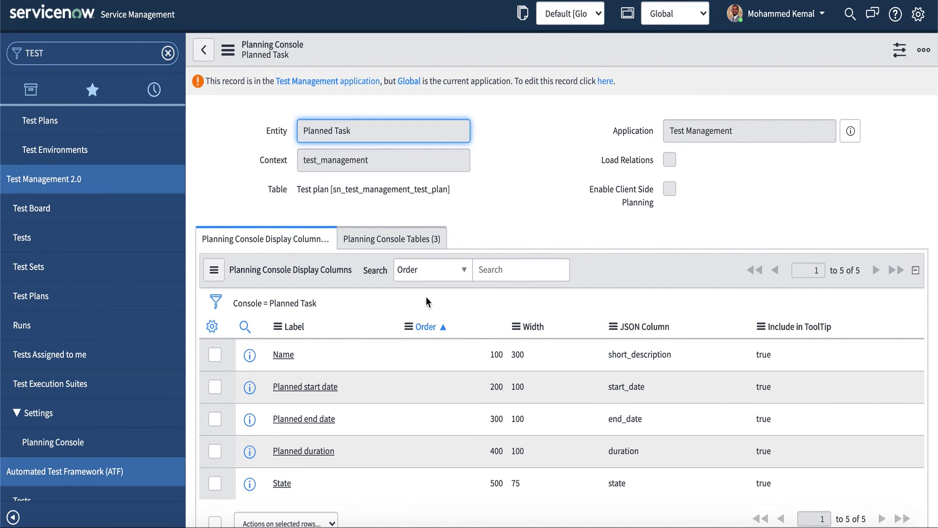
scroll(421, 400, down, 1)
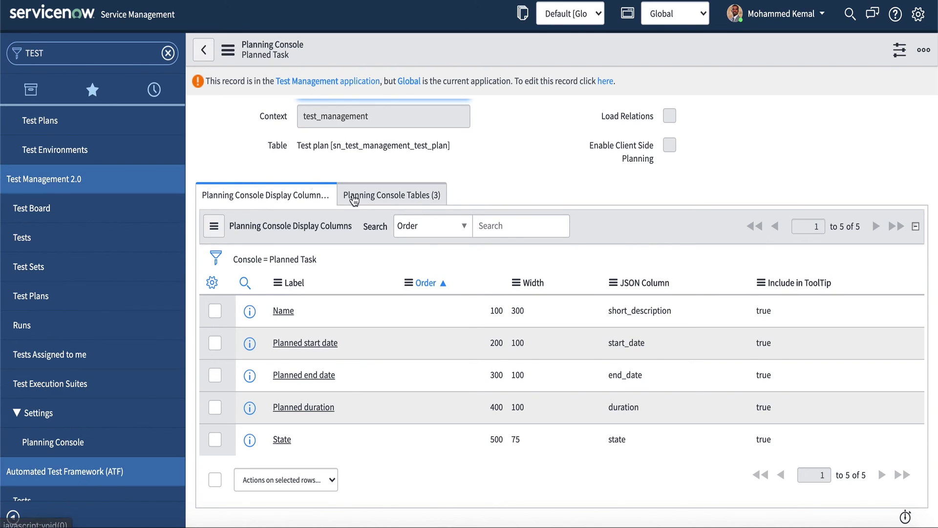
scroll(369, 223, up, 1)
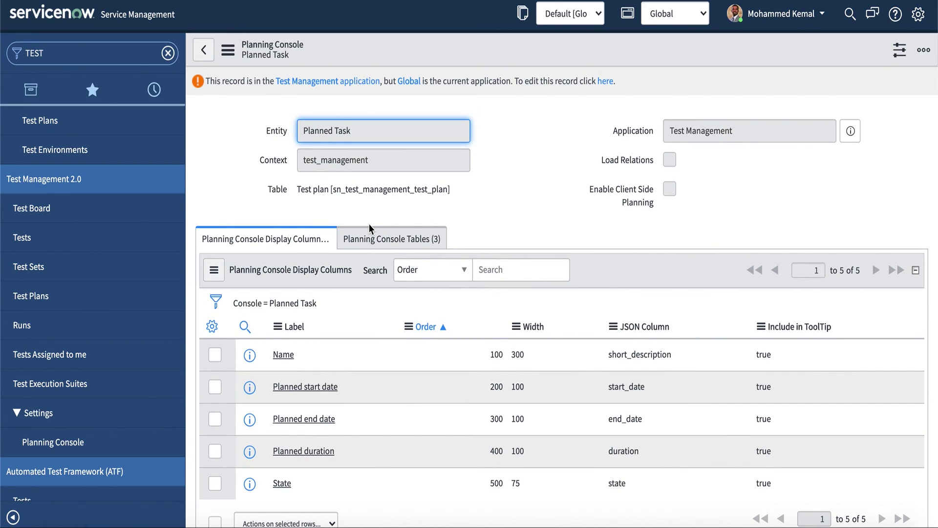